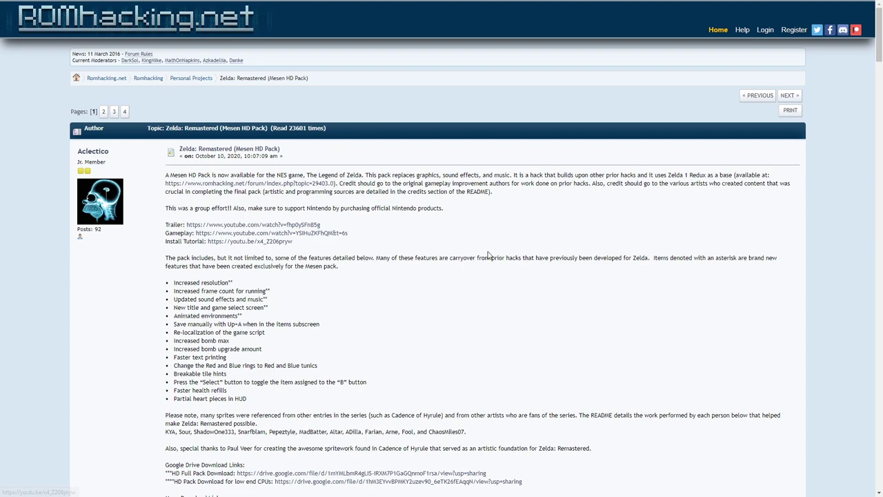
# - Examine the Google Drive download links in the Zelda: Remastered post, comparing the HD Full Pack with the low end CPUs version
pyautogui.scroll(-2, 454, 243)
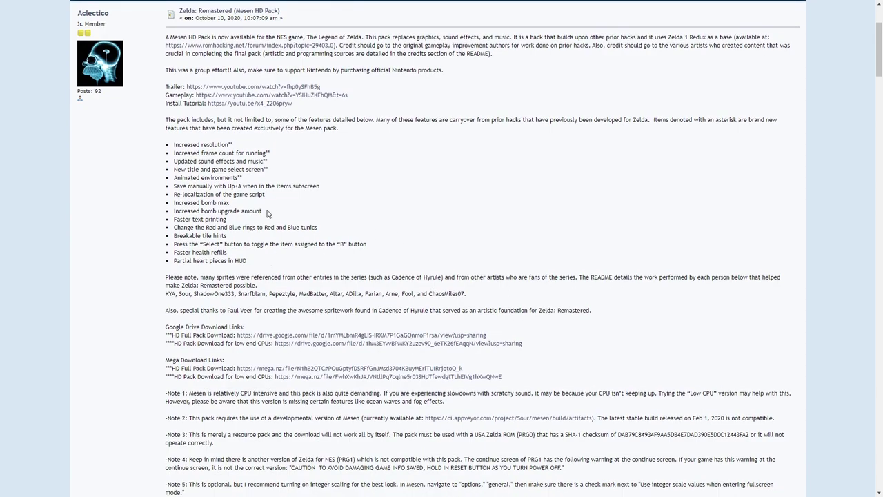
pyautogui.scroll(-1, 271, 211)
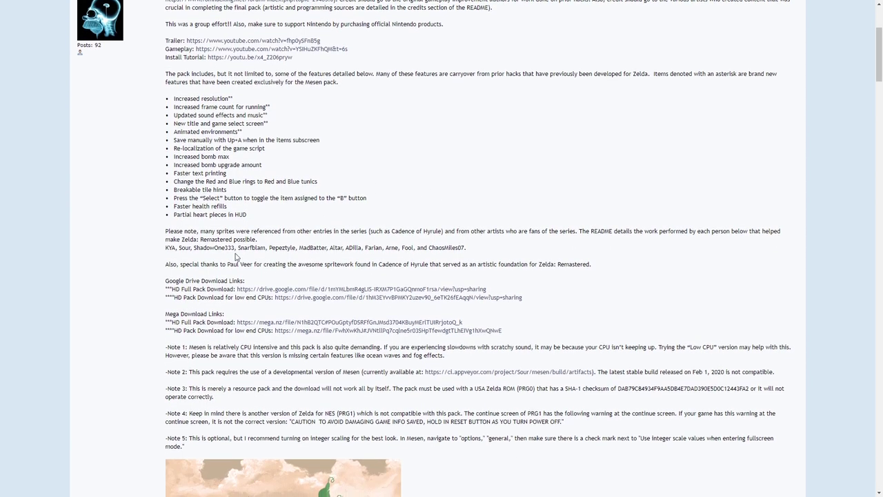
pyautogui.moveTo(200, 289); pyautogui.dragTo(240, 289)
pyautogui.click(177, 290)
pyautogui.moveTo(174, 289); pyautogui.dragTo(512, 290)
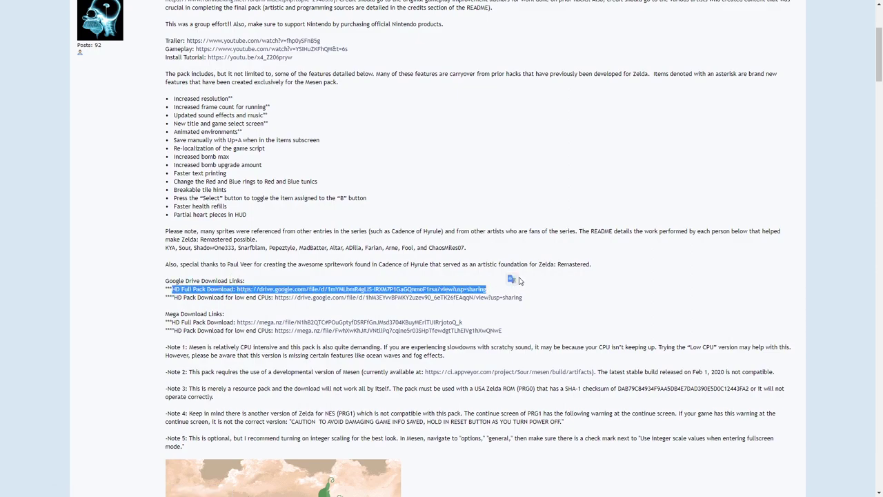
pyautogui.moveTo(194, 298); pyautogui.dragTo(561, 305)
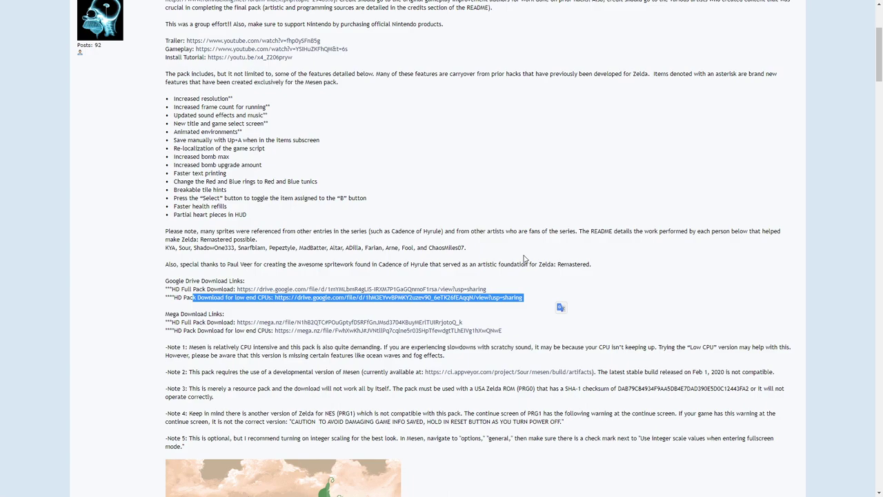
pyautogui.click(236, 298)
pyautogui.moveTo(237, 298); pyautogui.dragTo(272, 297)
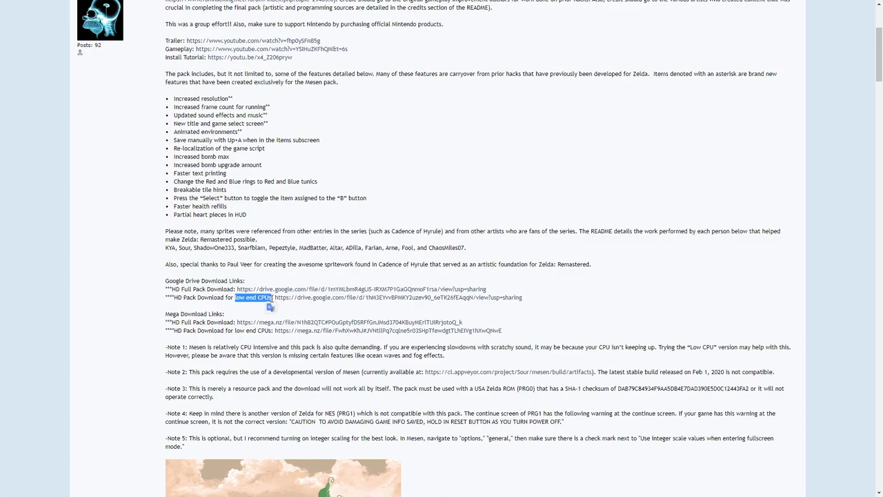
pyautogui.click(241, 312)
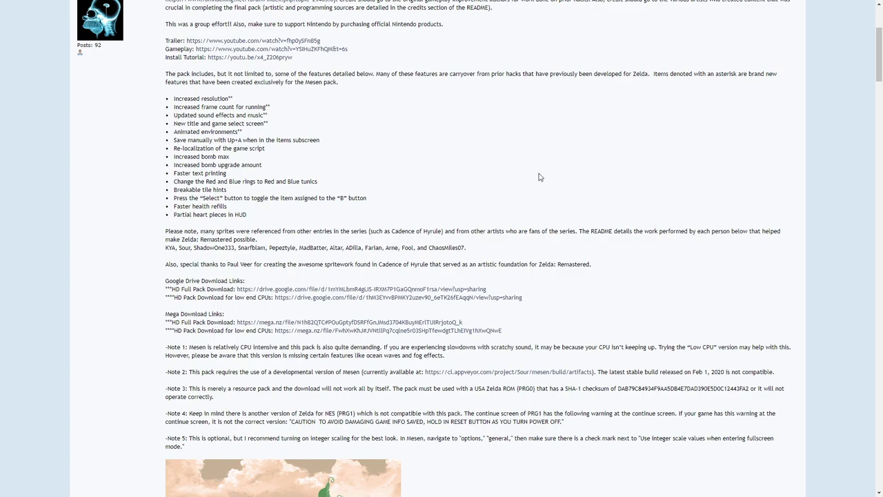
# - Switch to the UnZipMeFirstZeldaRemasteredV1_0.zip archive in WinRAR and open ZeldaRemasteredReadme.txt
pyautogui.press('super+d')
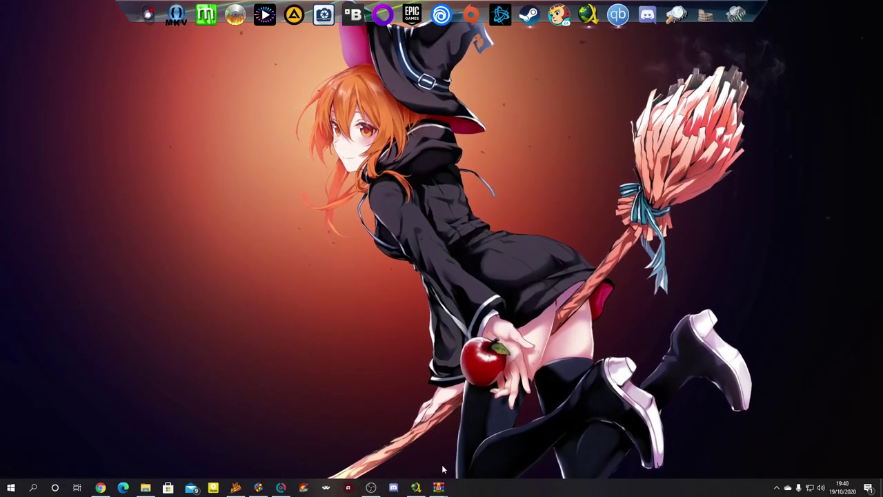
pyautogui.moveTo(438, 489)
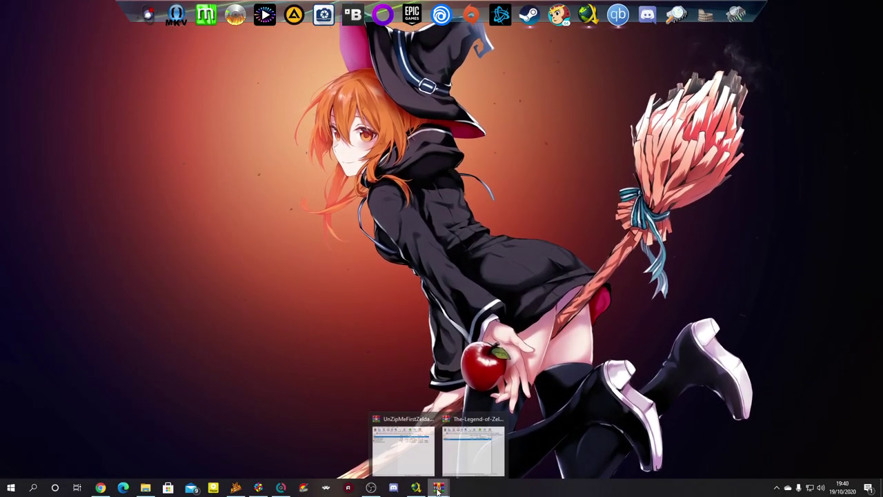
pyautogui.click(403, 448)
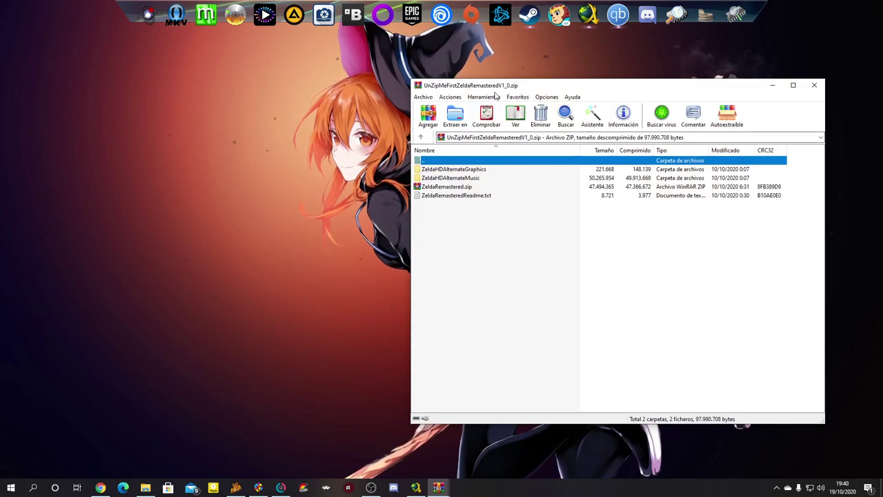
pyautogui.moveTo(495, 86); pyautogui.dragTo(386, 94)
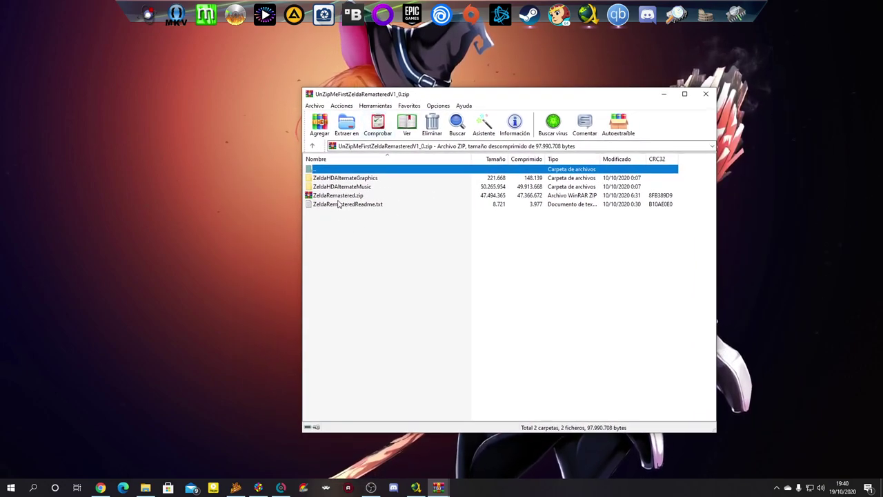
pyautogui.click(342, 196)
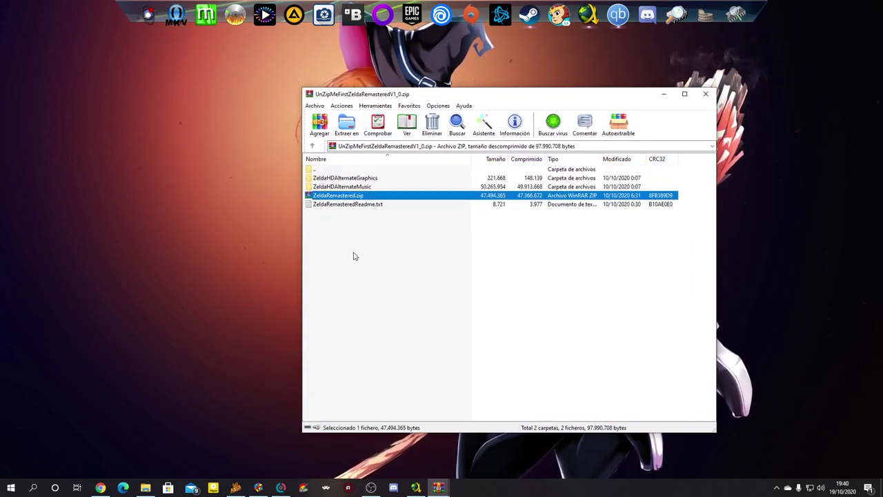
pyautogui.doubleClick(348, 204)
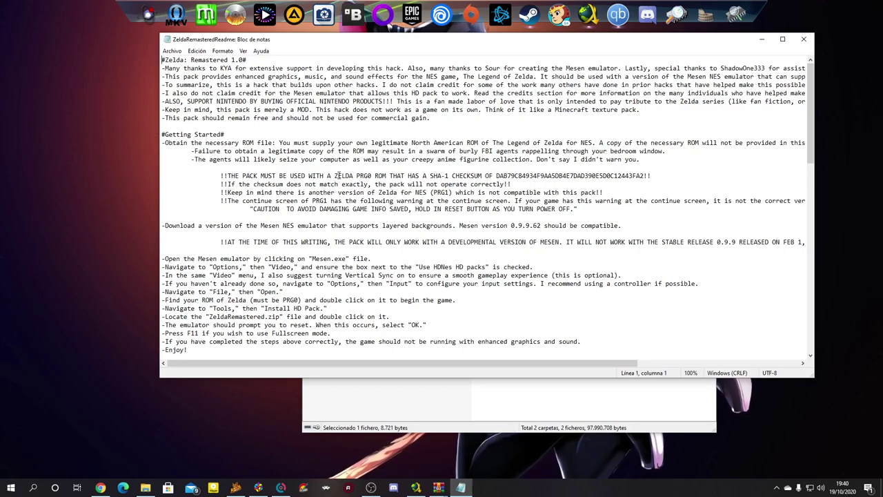
# - Read the readme's ROM requirements, covering the PRG0 and PRG1 versions and the SHA-1 checksum, and close the file
pyautogui.moveTo(357, 175)
pyautogui.mouseDown()
pyautogui.moveTo(384, 175)
pyautogui.moveTo(372, 173)
pyautogui.mouseUp()
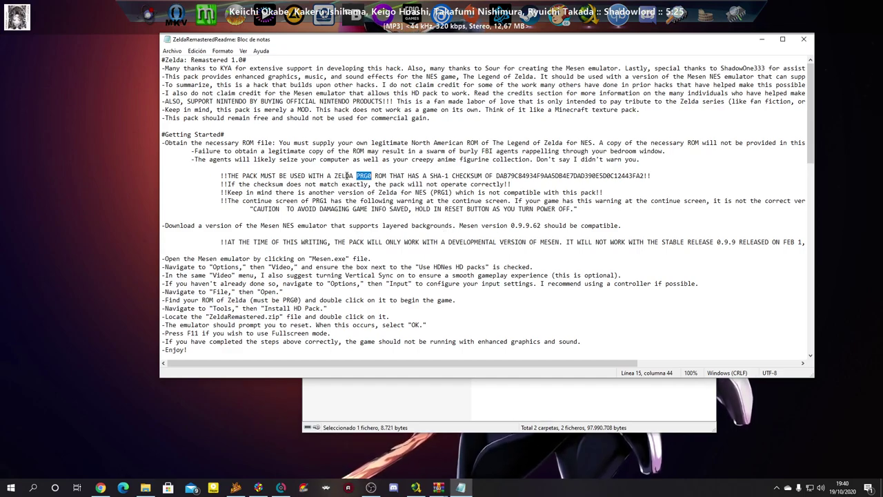
pyautogui.moveTo(335, 176); pyautogui.dragTo(374, 175)
pyautogui.click(362, 175)
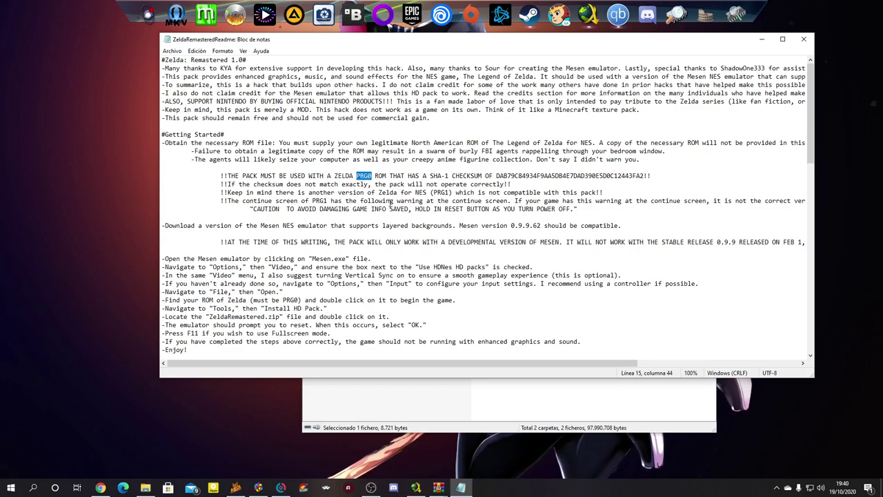
pyautogui.click(436, 193)
pyautogui.moveTo(433, 192); pyautogui.dragTo(447, 193)
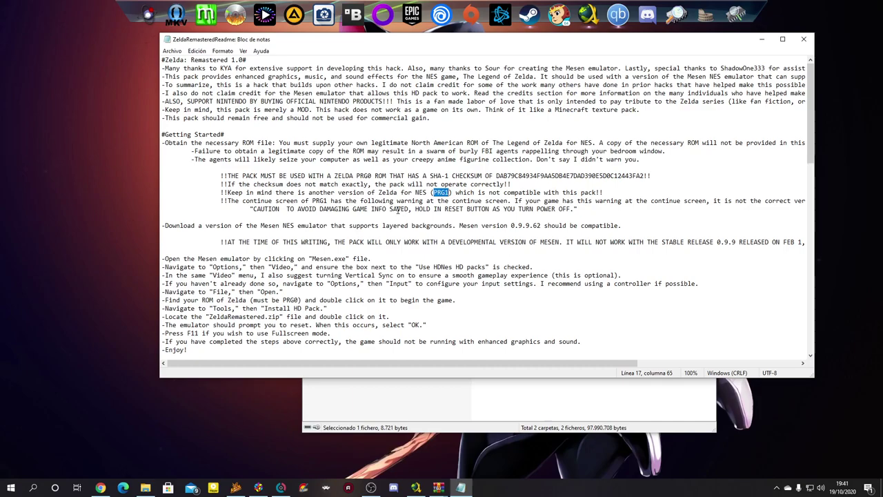
pyautogui.moveTo(497, 175); pyautogui.dragTo(653, 178)
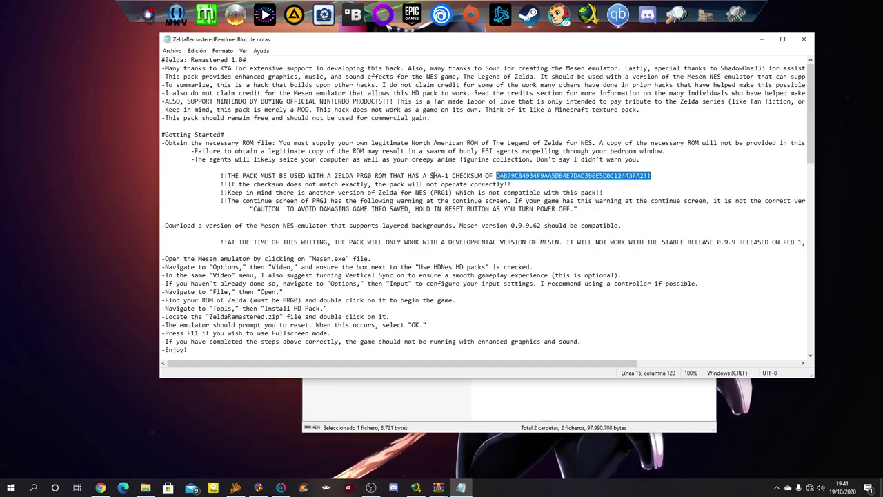
pyautogui.moveTo(431, 175); pyautogui.dragTo(449, 175)
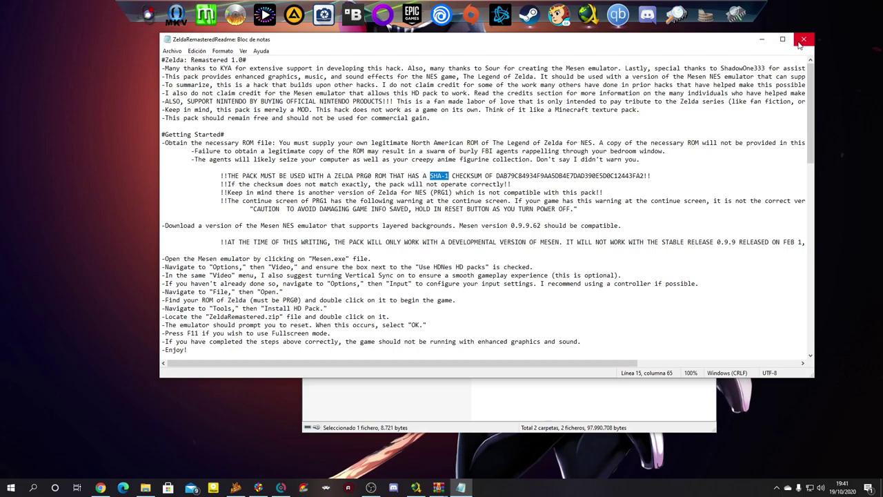
pyautogui.click(804, 41)
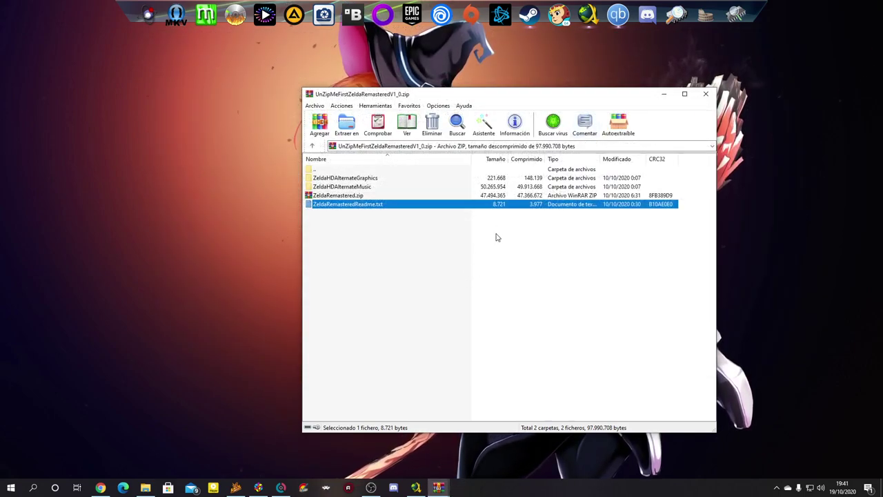
# - Review ZeldaRemastered.zip and the alternate graphics and music folders in the archive, and minimize the archive window
pyautogui.click(354, 196)
pyautogui.click(355, 179)
pyautogui.click(354, 186)
pyautogui.click(353, 178)
pyautogui.click(351, 196)
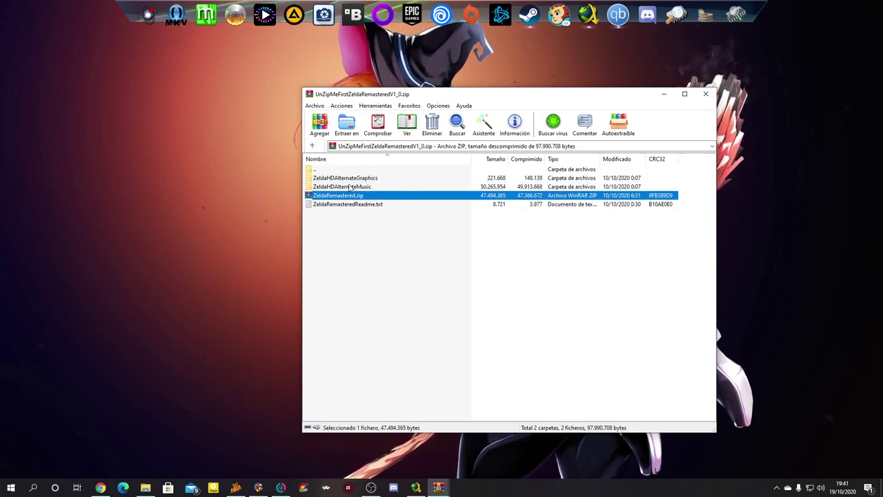
pyautogui.click(664, 94)
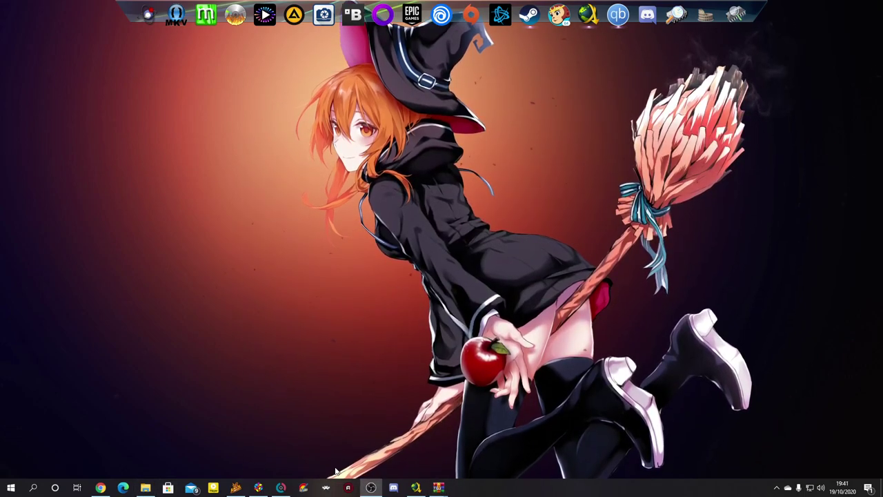
# - Switch to RetroArch and open the core downloader from the online updater
pyautogui.click(329, 488)
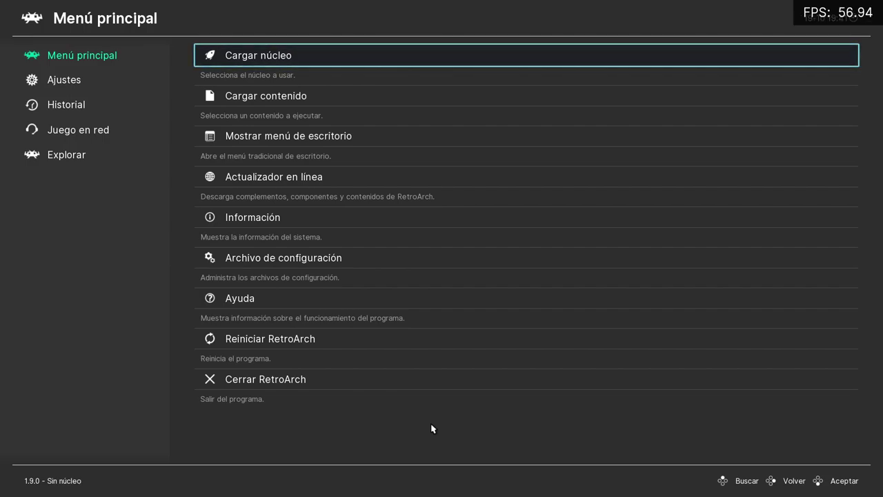
pyautogui.press('Down')
pyautogui.press('Down')
pyautogui.press('Down')
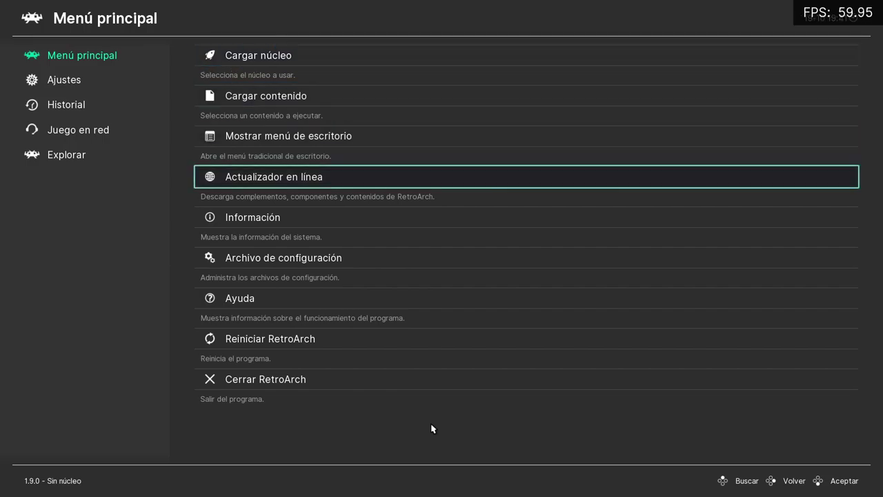
pyautogui.press('Return')
pyautogui.press('Return')
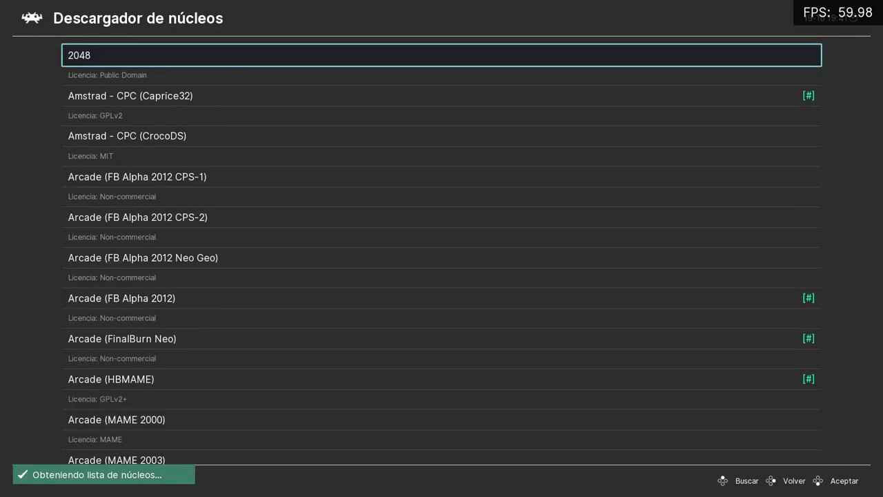
# - Download the Nintendo - NES / Famicom (Mesen) core
pyautogui.press('Down')
pyautogui.press('Down')
pyautogui.press('Down')
pyautogui.press('Down')
pyautogui.press('Down')
pyautogui.press('Down')
pyautogui.press('Down')
pyautogui.press('Down')
pyautogui.press('Down')
pyautogui.press('Down')
pyautogui.press('Down')
pyautogui.press('Down')
pyautogui.press('Down')
pyautogui.press('Down')
pyautogui.press('Down')
pyautogui.press('Down')
pyautogui.press('Down')
pyautogui.press('Down')
pyautogui.press('Down')
pyautogui.press('Down')
pyautogui.press('Down')
pyautogui.press('Down')
pyautogui.press('Down')
pyautogui.press('Down')
pyautogui.press('Down')
pyautogui.press('Down')
pyautogui.press('Down')
pyautogui.press('Down')
pyautogui.press('Down')
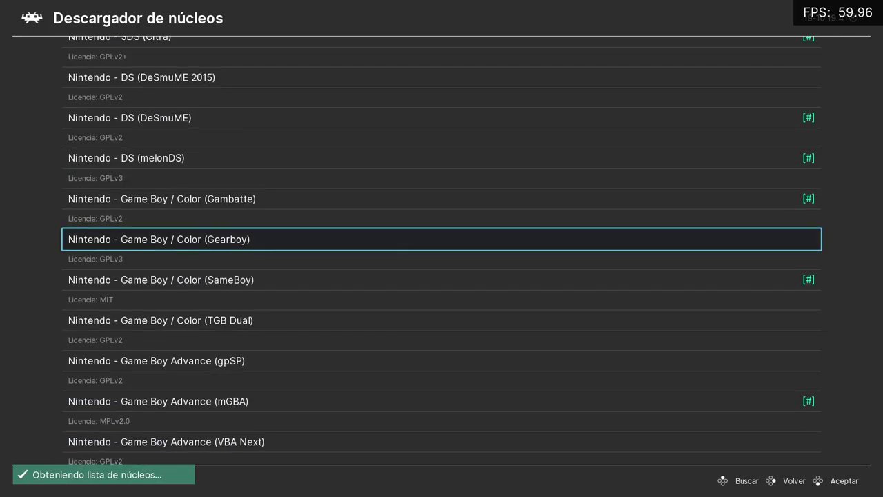
pyautogui.press('Down')
pyautogui.press('Down')
pyautogui.press('Down')
pyautogui.press('Down')
pyautogui.press('Down')
pyautogui.press('Down')
pyautogui.press('Down')
pyautogui.press('Down')
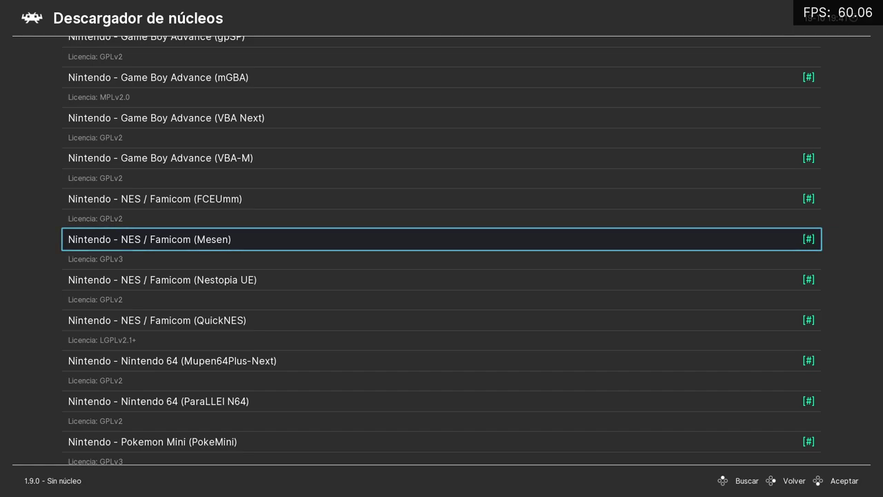
pyautogui.press('Return')
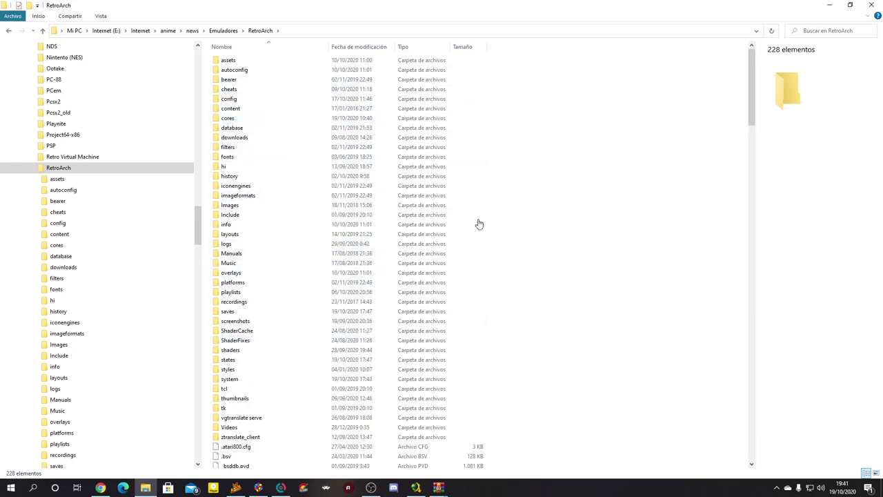
# - In File Explorer, open the HdPacks folder inside RetroArch's system folder
pyautogui.scroll(-2, 532, 250)
pyautogui.click(232, 332)
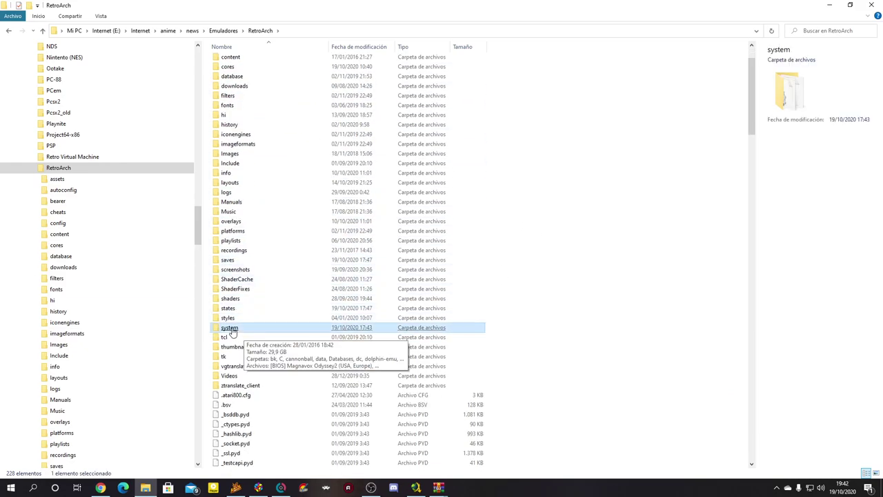
pyautogui.doubleClick(233, 330)
pyautogui.click(233, 331)
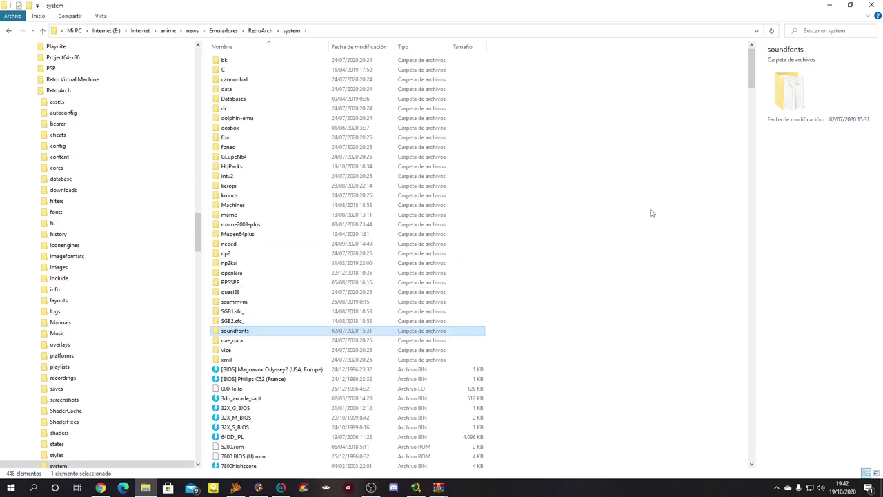
pyautogui.click(651, 213)
pyautogui.click(227, 167)
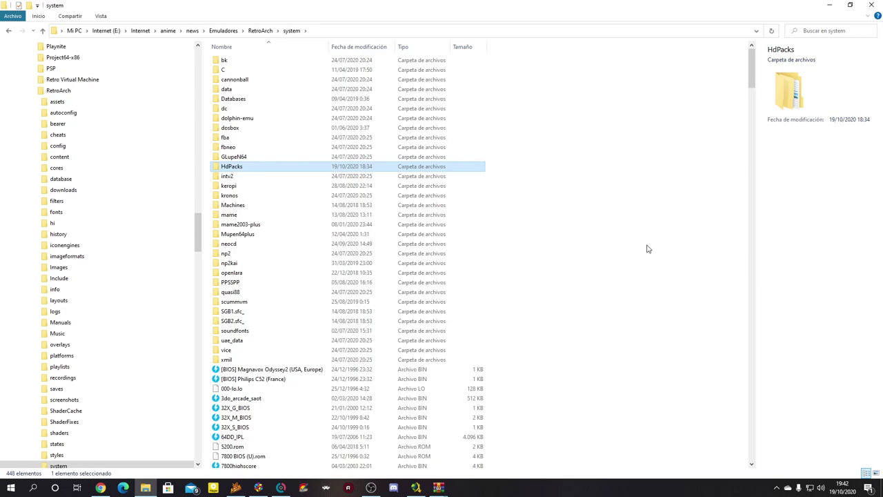
pyautogui.moveTo(239, 170)
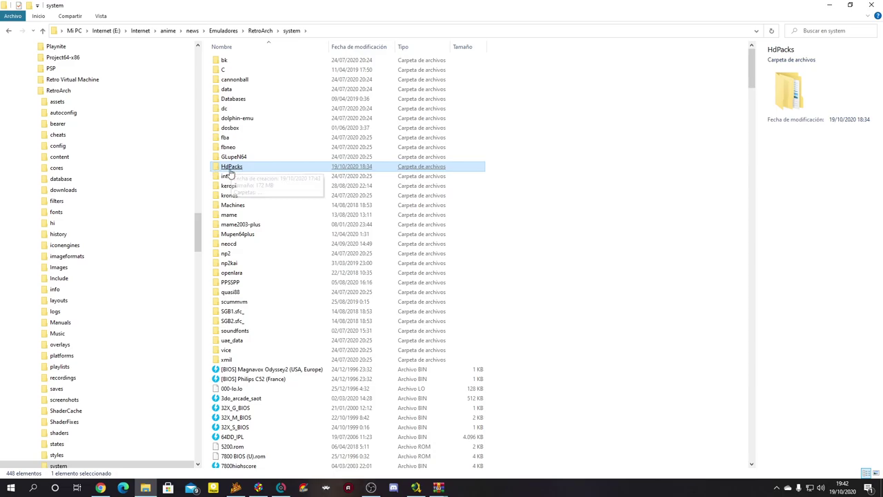
pyautogui.moveTo(250, 188)
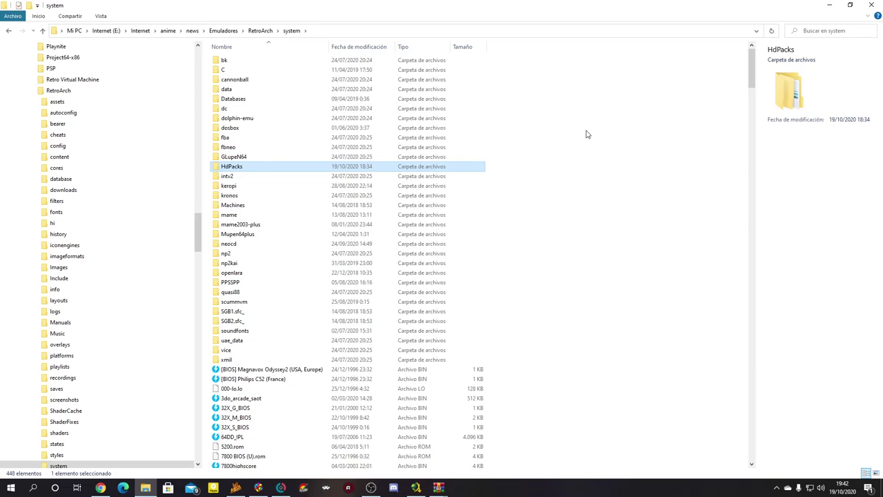
pyautogui.doubleClick(229, 171)
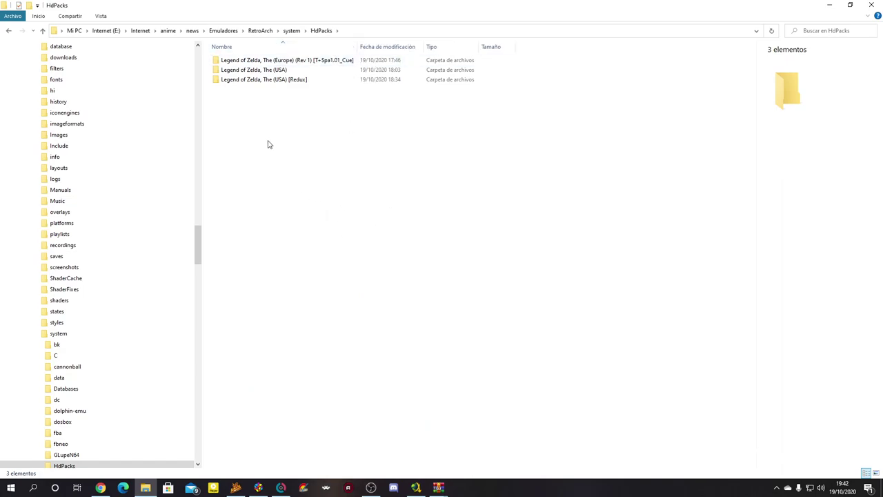
# - Check the names of the USA, USA Redux and Europe Legend of Zelda folders in HdPacks
pyautogui.click(253, 69)
pyautogui.click(285, 130)
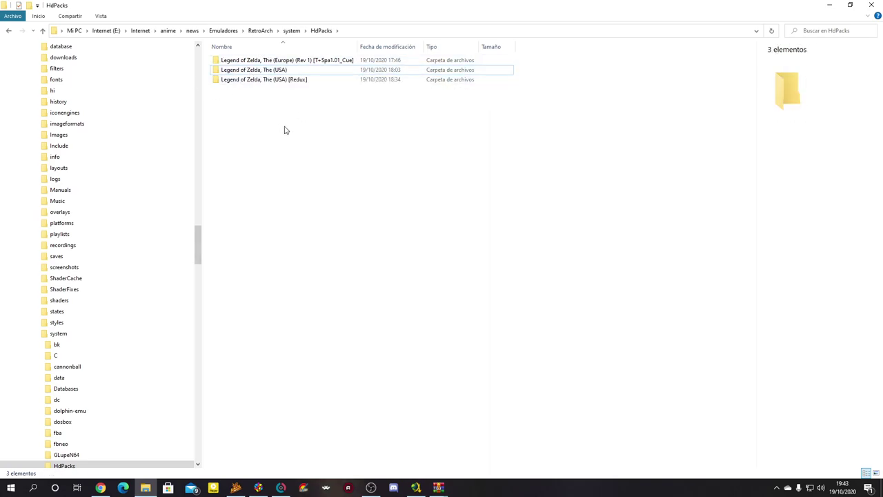
pyautogui.click(256, 80)
pyautogui.click(259, 70)
pyautogui.click(270, 60)
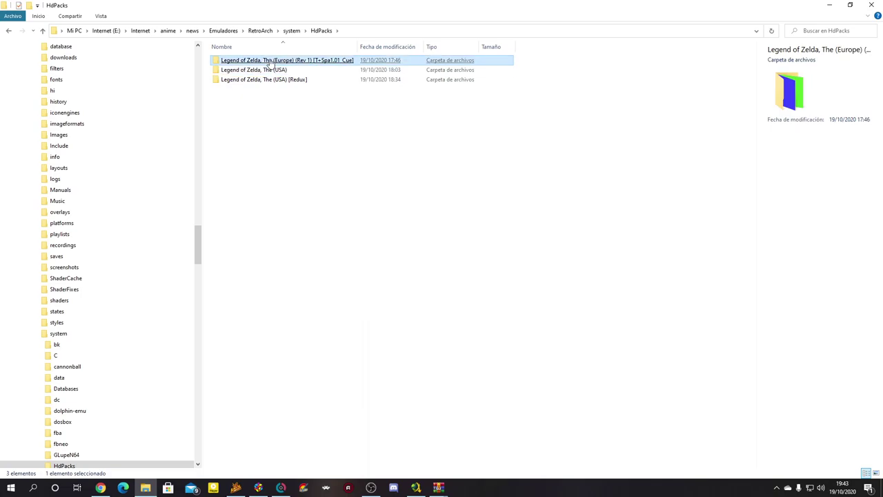
# - Open the Nintendo Entertainment System ROM folder under Zona Retro and find the European Legend of Zelda archive
pyautogui.moveTo(197, 233); pyautogui.dragTo(196, 421)
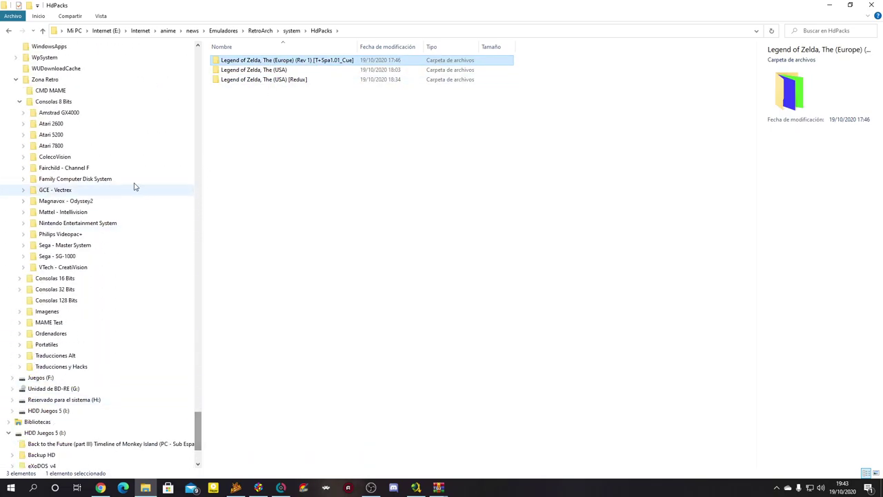
pyautogui.click(96, 223)
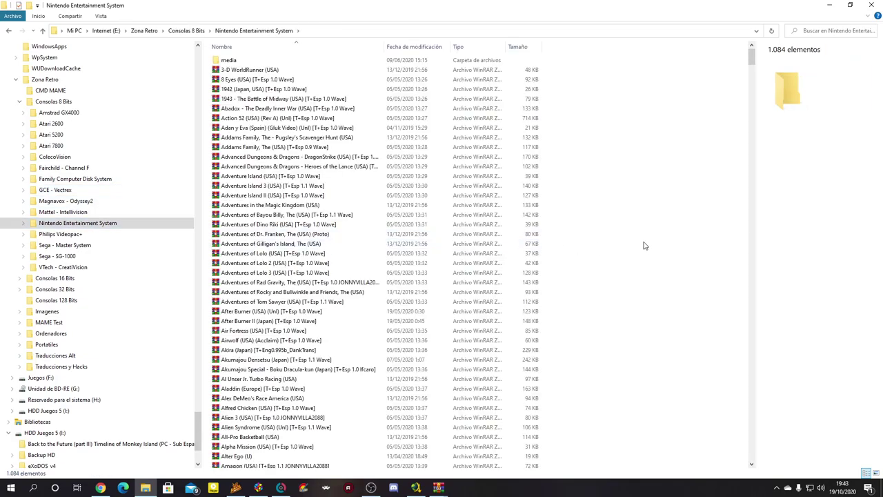
pyautogui.write('leg')
pyautogui.press('Down')
pyautogui.press('Down')
pyautogui.press('Down')
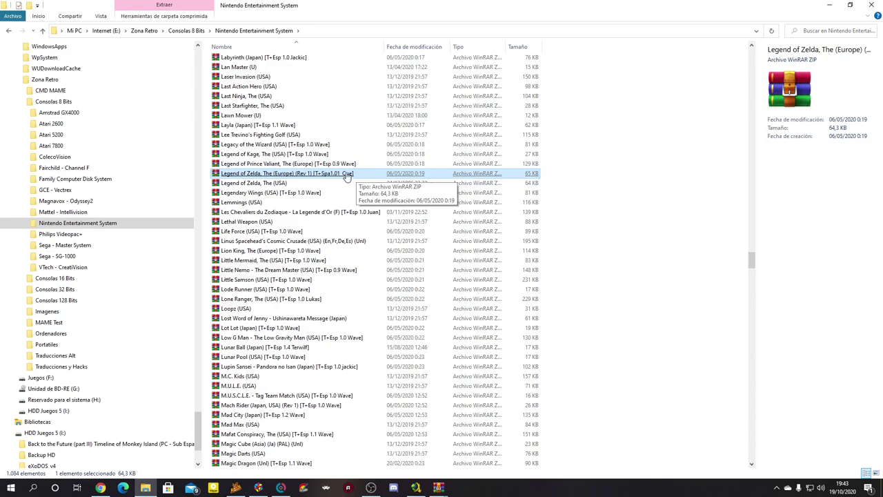
# - Open the European Legend of Zelda (Rev 1) archive, check the name of the .nes file inside, and close it
pyautogui.doubleClick(275, 174)
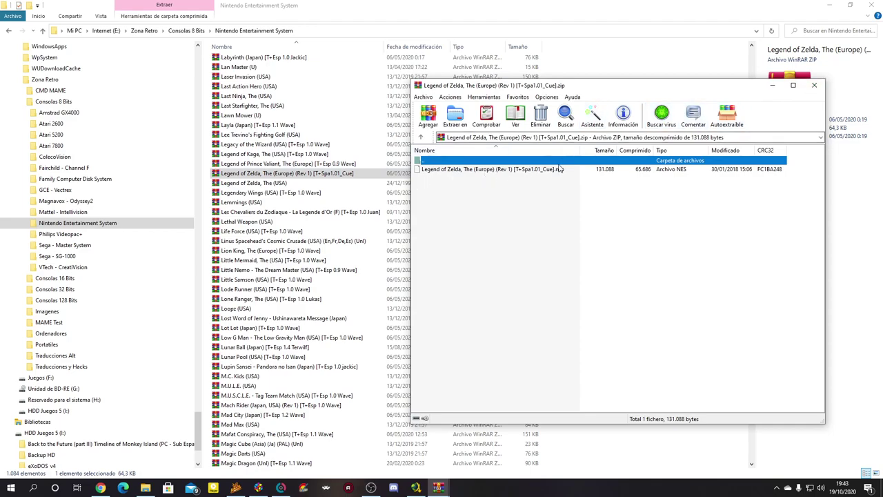
pyautogui.click(579, 172)
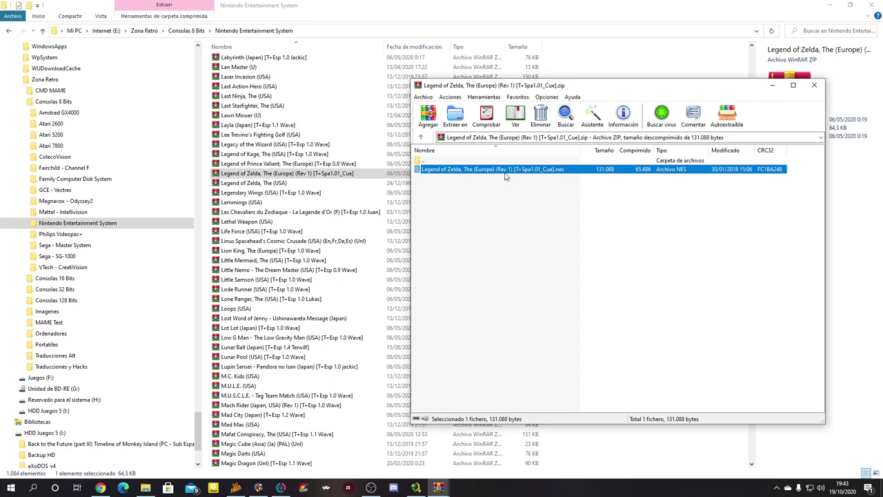
pyautogui.click(814, 88)
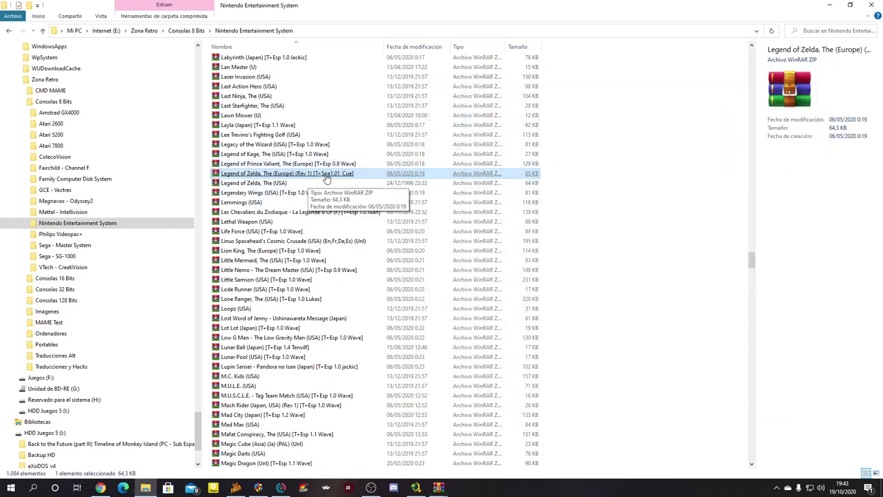
# - Open the Legend of Zelda, The (USA) archive, check its ROM's CRC32 and file name, and close it
pyautogui.click(279, 183)
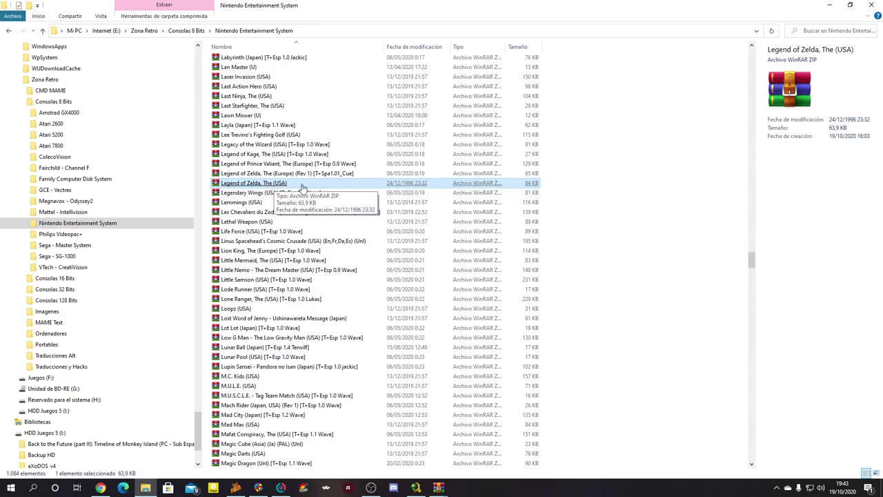
pyautogui.doubleClick(271, 185)
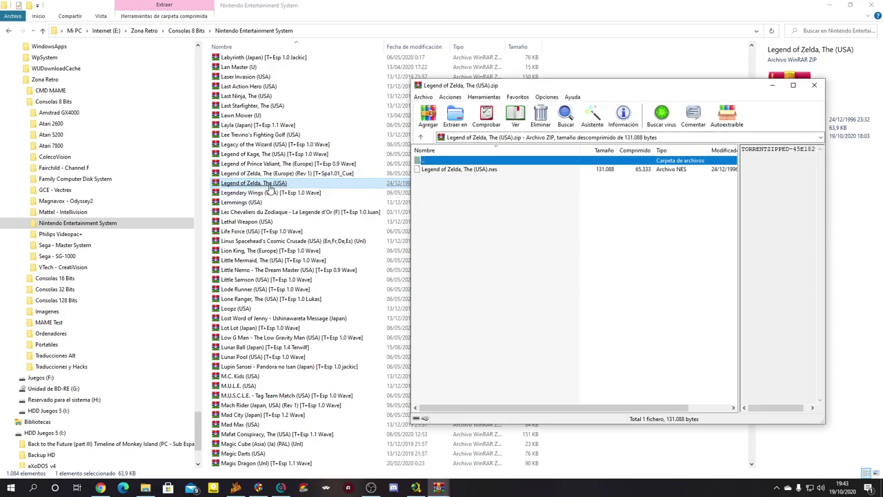
pyautogui.moveTo(546, 409); pyautogui.dragTo(587, 409)
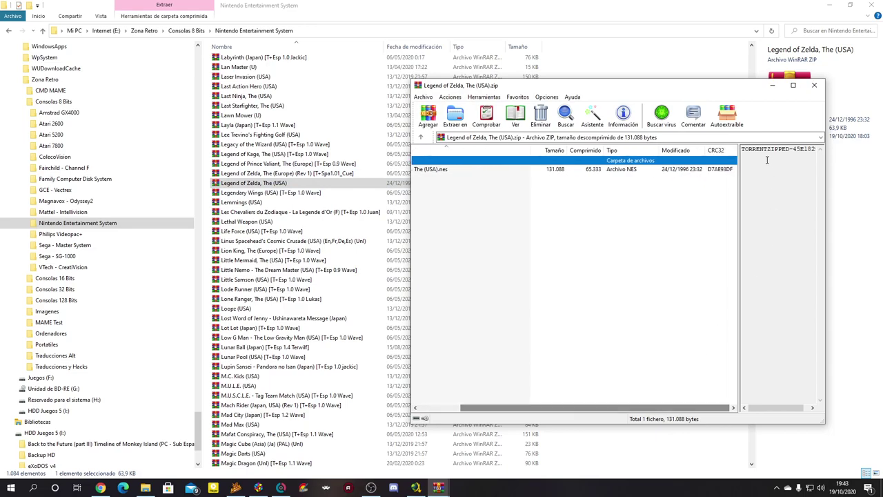
pyautogui.click(718, 172)
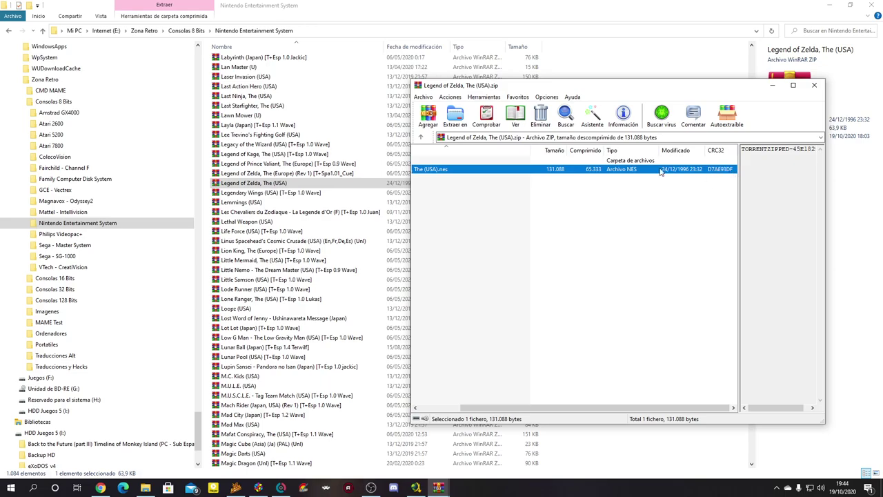
pyautogui.moveTo(520, 409); pyautogui.dragTo(478, 415)
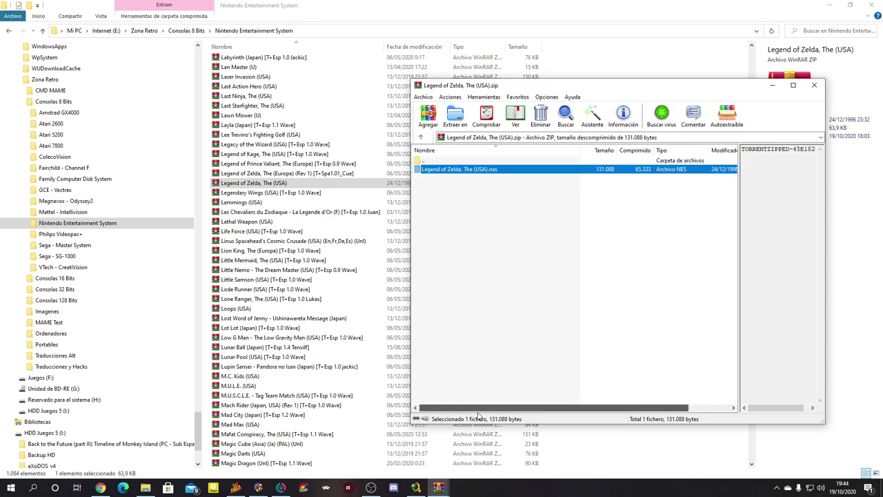
pyautogui.click(495, 173)
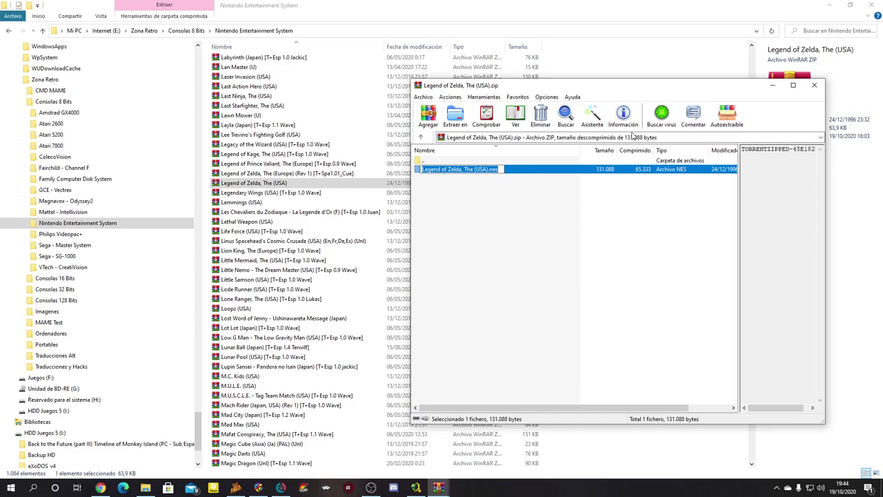
pyautogui.click(814, 85)
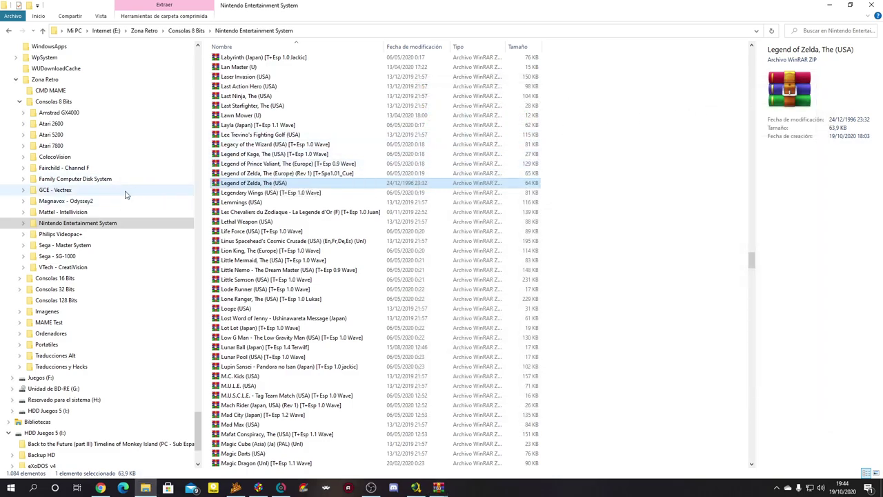
# - Switch back to the HdPacks folder and select the Legend of Zelda, The (USA) folder
pyautogui.hotkey('alt', 'Tab')
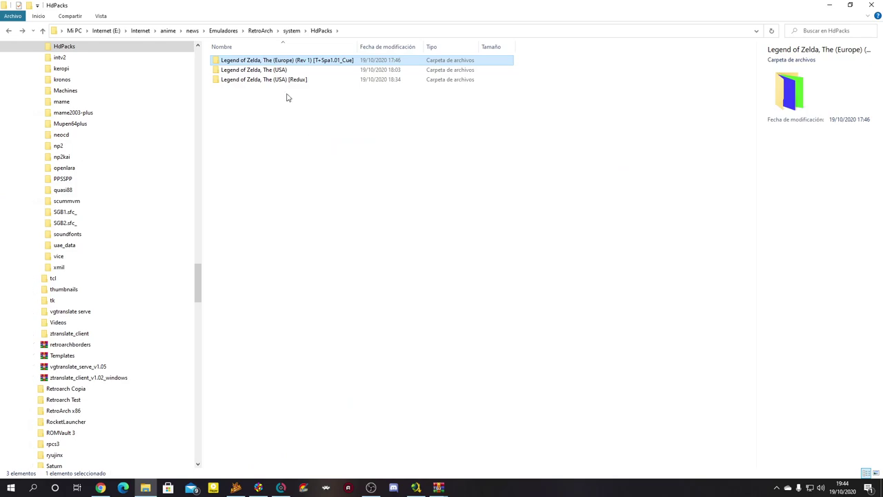
pyautogui.click(272, 70)
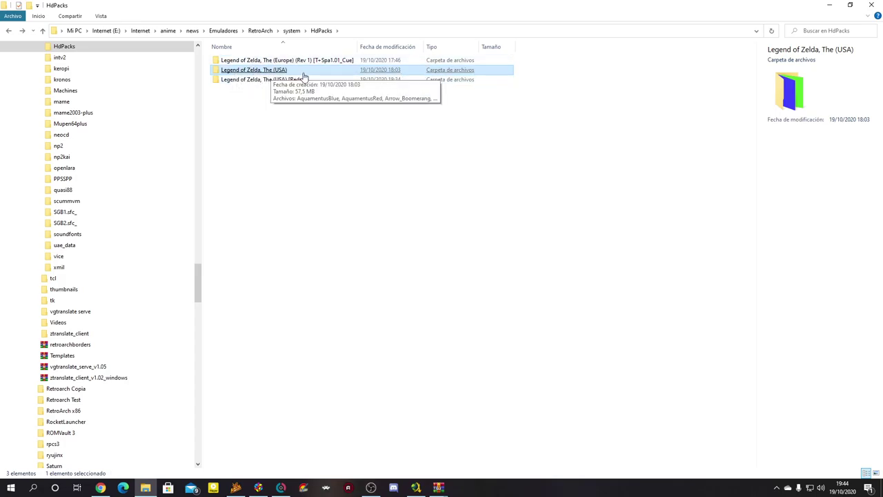
pyautogui.press('F2')
pyautogui.press('End')
pyautogui.write('.nes')
pyautogui.press('BackSpace')
pyautogui.press('BackSpace')
pyautogui.press('BackSpace')
pyautogui.press('Return')
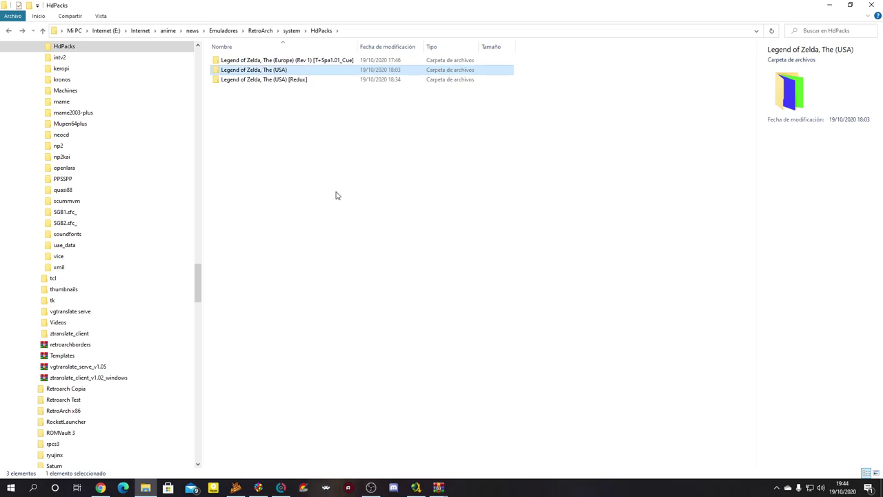
# - Open the Legend of Zelda, The (USA) pack folder and compare its files with the full contents of ZeldaRemastered.zip inside UnZipMeFirstZeldaRemasteredV1_0.zip
pyautogui.doubleClick(251, 71)
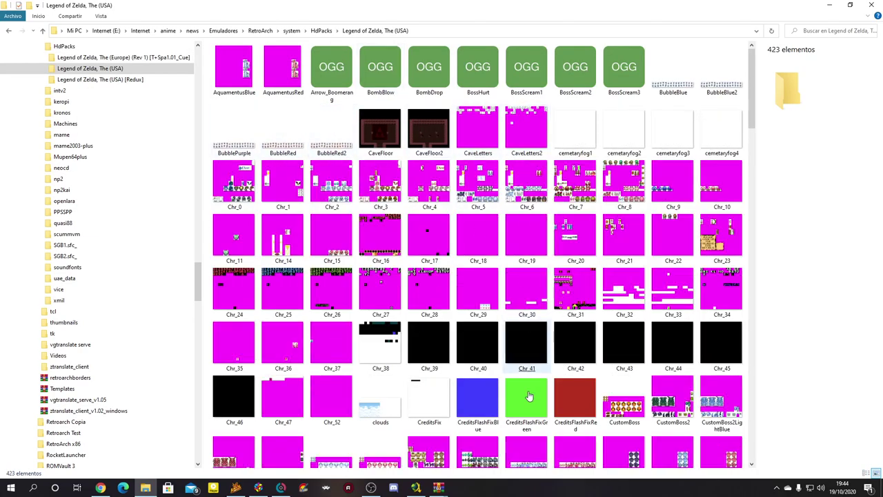
pyautogui.moveTo(445, 488)
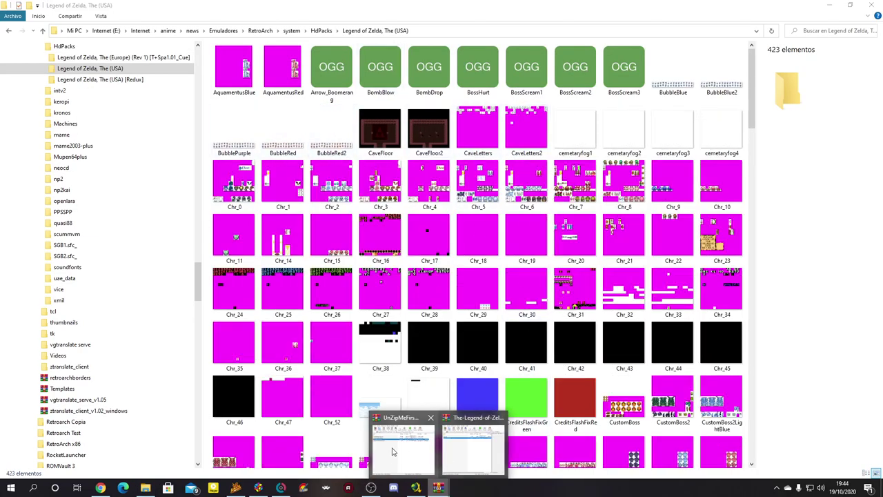
pyautogui.click(414, 452)
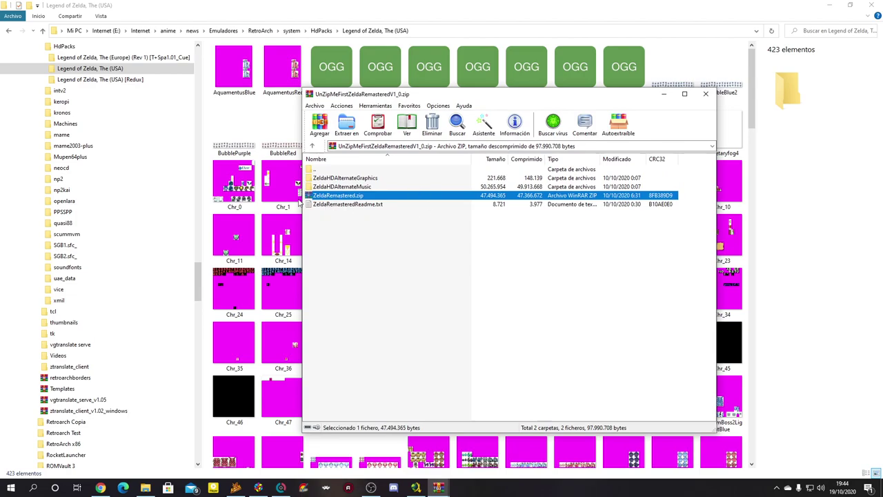
pyautogui.doubleClick(349, 197)
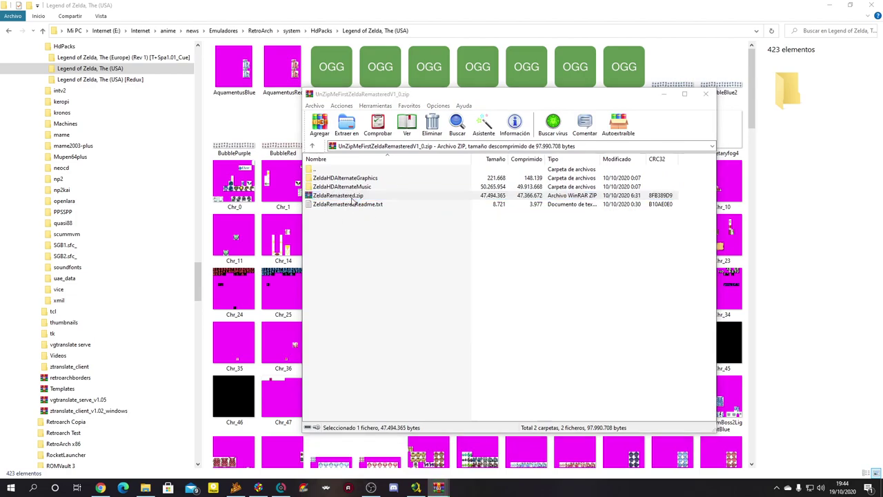
pyautogui.click(458, 214)
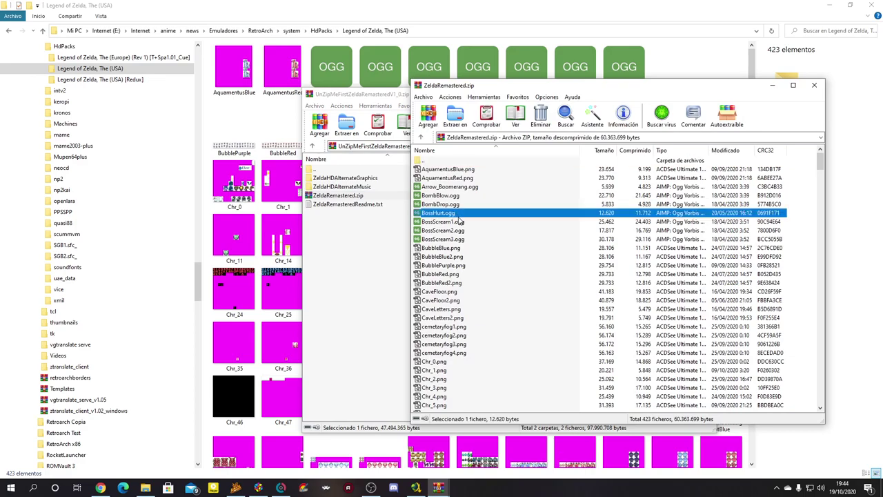
pyautogui.hotkey('ctrl', 'a')
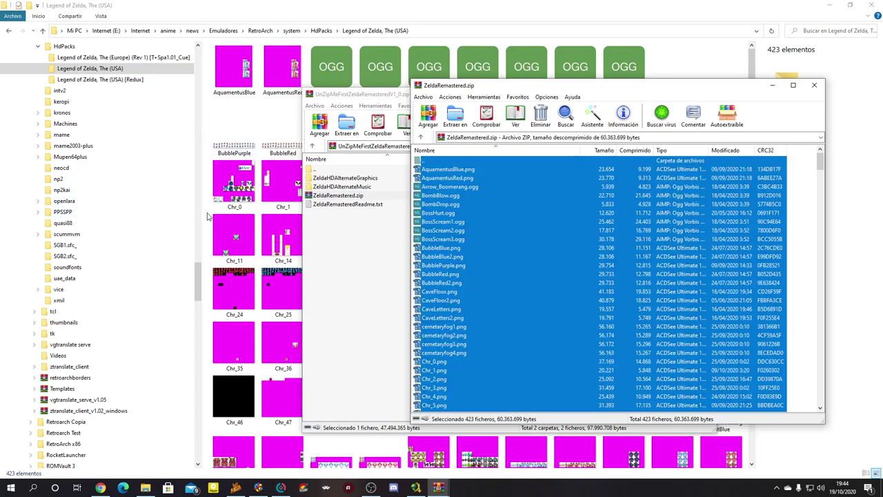
pyautogui.click(814, 85)
pyautogui.click(664, 95)
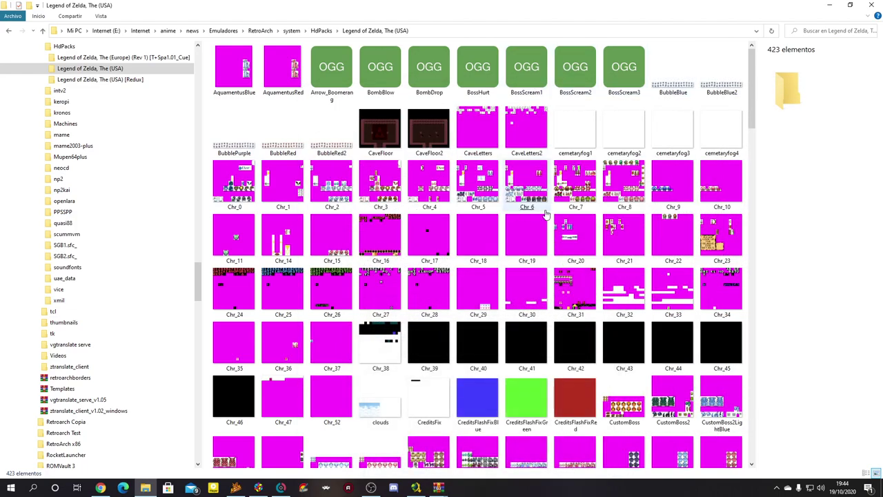
# - Display the USA pack folder's files in the details layout, look through the list, and return to HdPacks
pyautogui.click(101, 16)
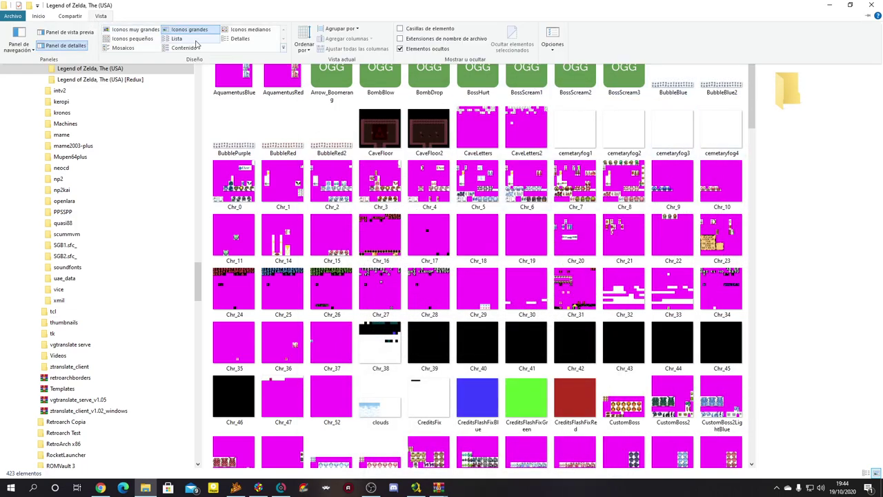
pyautogui.click(245, 40)
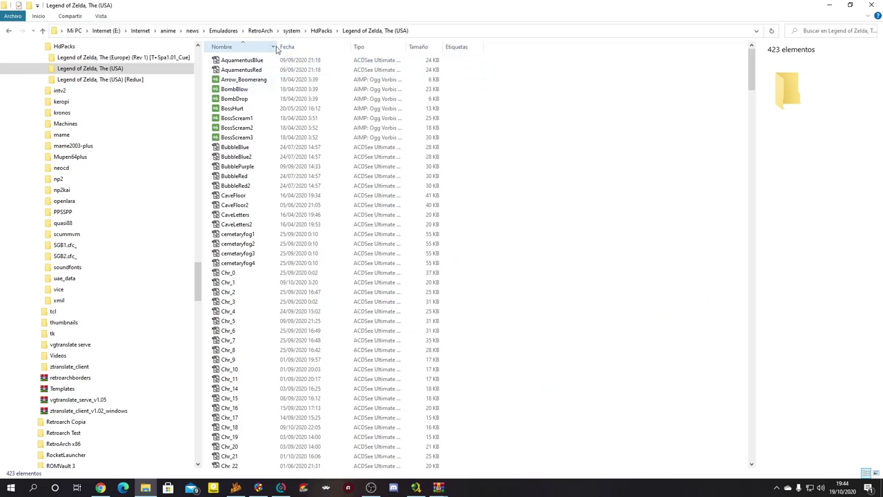
pyautogui.scroll(-20, 576, 175)
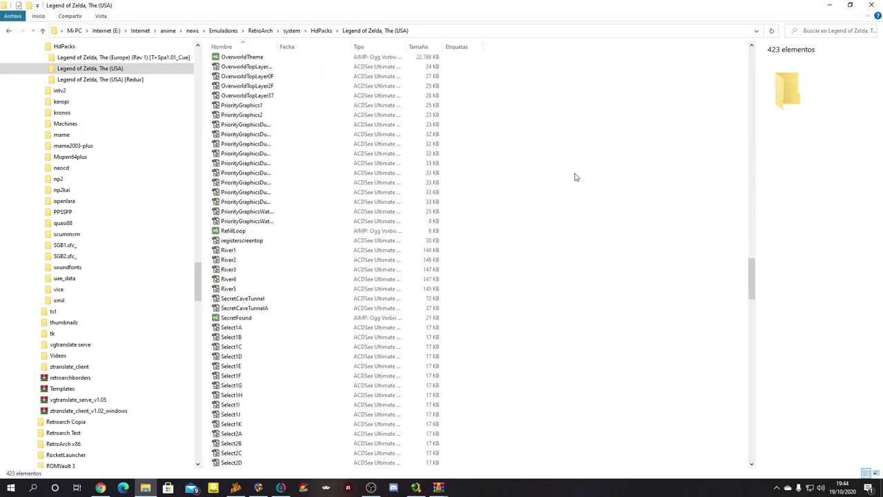
pyautogui.scroll(-14, 575, 177)
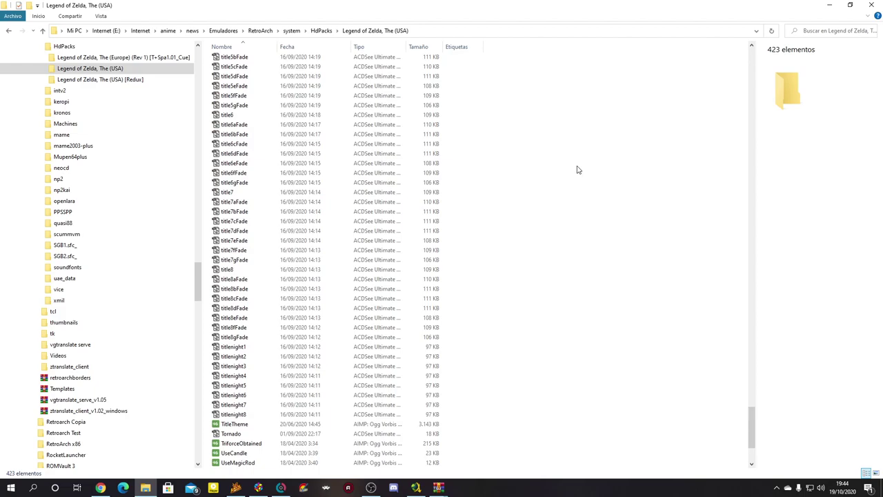
pyautogui.click(64, 47)
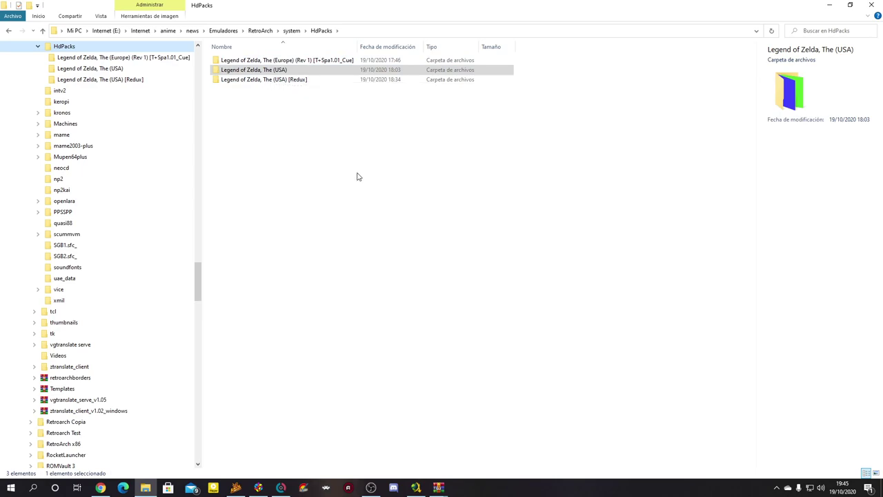
# - Minimize File Explorer, switch to LaunchBox, and compare the details of the USA Legend of Zelda, Zelda II and European Zelda entries
pyautogui.click(830, 6)
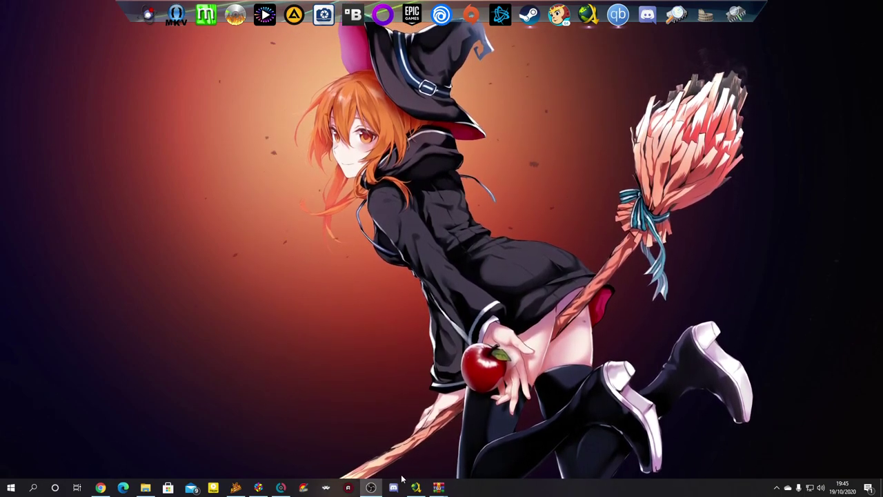
pyautogui.click(259, 488)
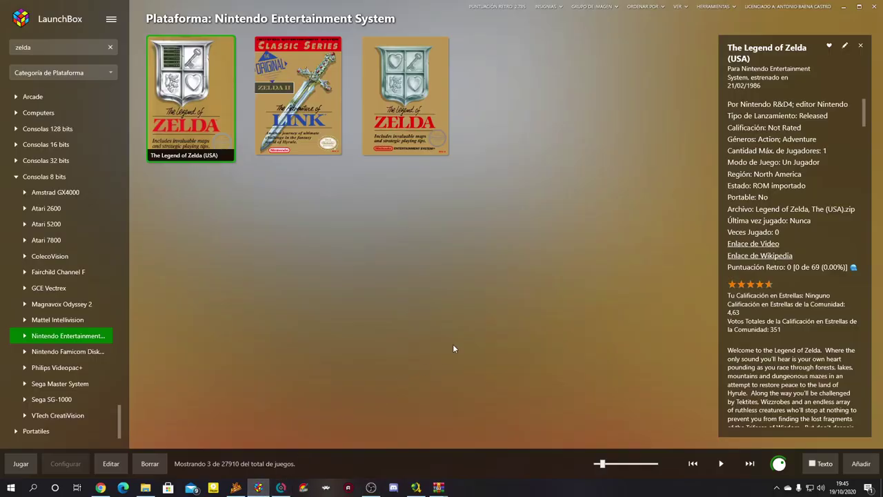
pyautogui.click(331, 131)
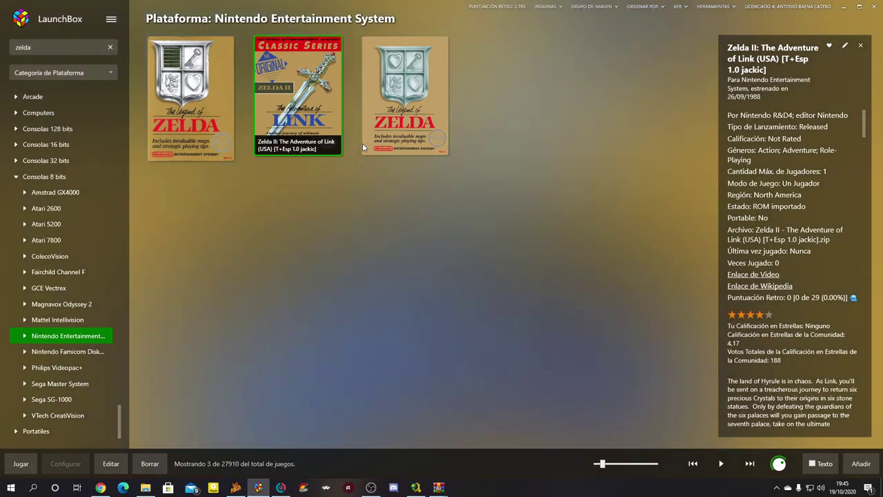
pyautogui.click(407, 138)
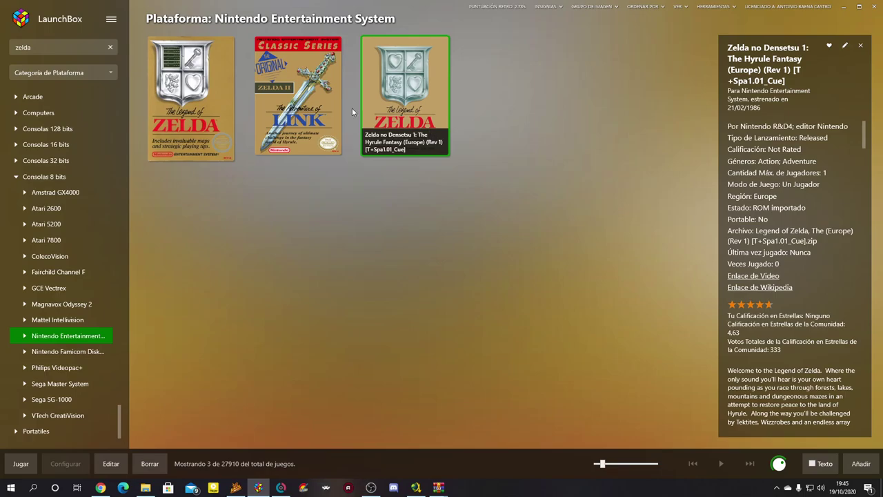
pyautogui.click(216, 136)
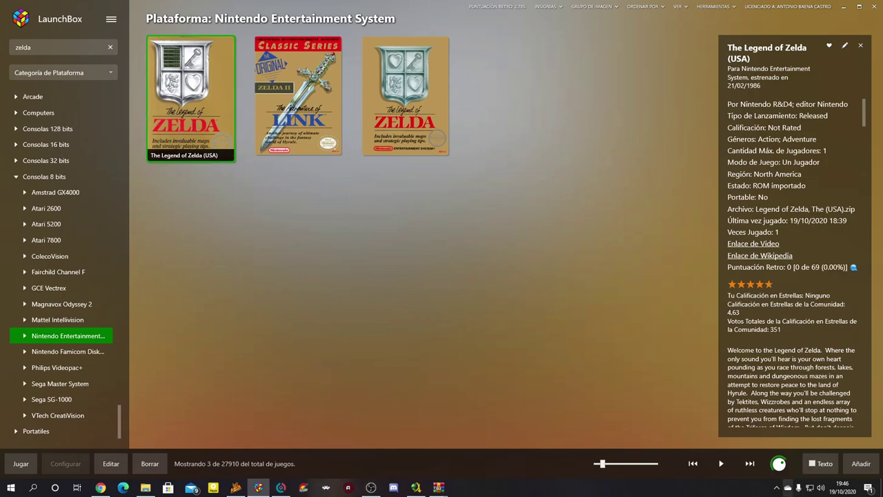
pyautogui.click(776, 488)
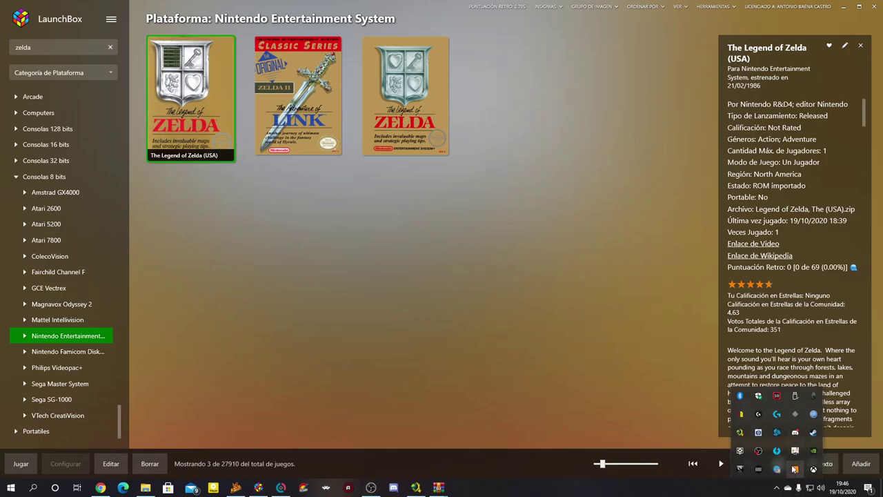
pyautogui.click(428, 106)
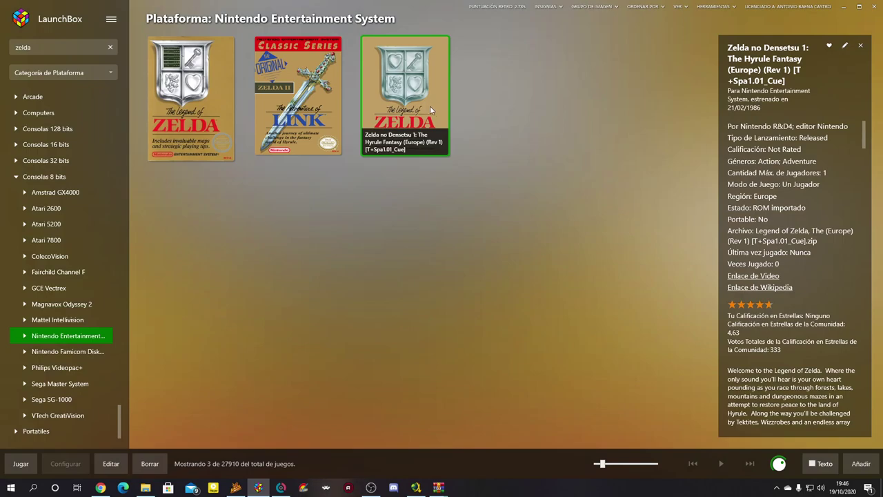
# - Launch the European Legend of Zelda with the Spanish translation from LaunchBox and open the Mesen core options in RetroArch's quick menu
pyautogui.doubleClick(430, 106)
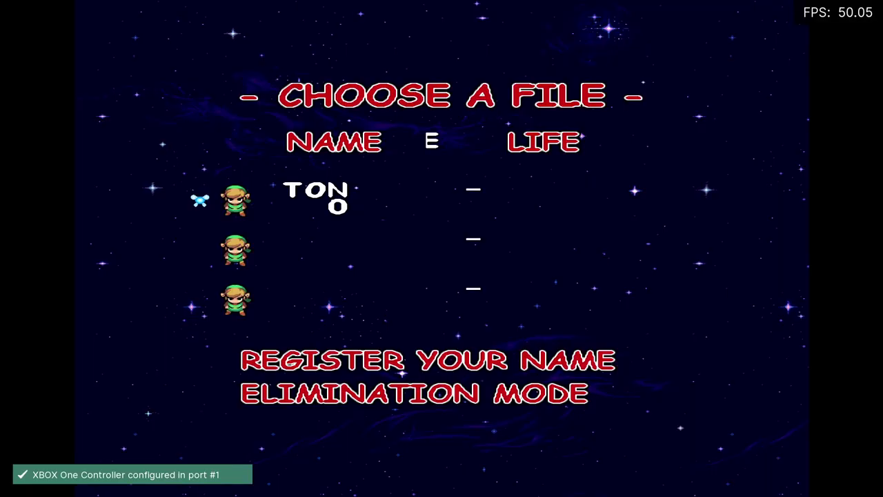
pyautogui.press('F1')
pyautogui.press('Down')
pyautogui.press('Down')
pyautogui.press('Down')
pyautogui.press('Down')
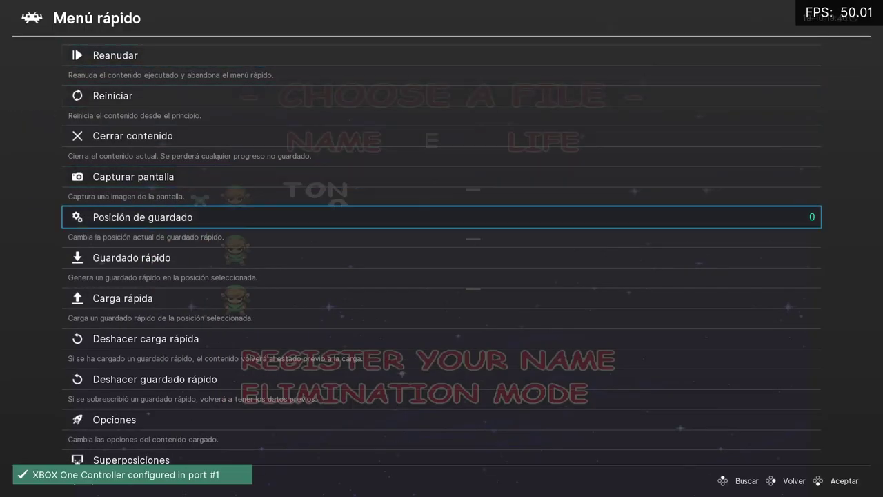
pyautogui.press('Down')
pyautogui.press('Down')
pyautogui.press('Down')
pyautogui.press('Down')
pyautogui.press('Down')
pyautogui.press('Return')
pyautogui.press('Down')
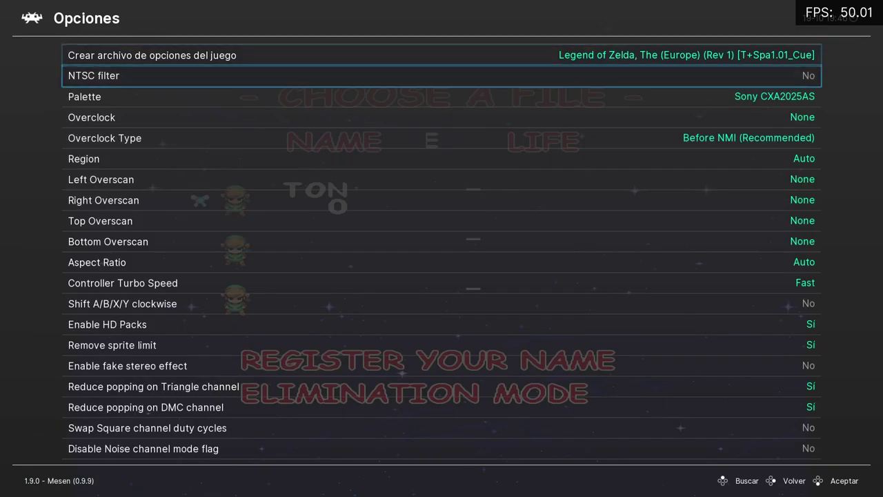
pyautogui.press('BackSpace')
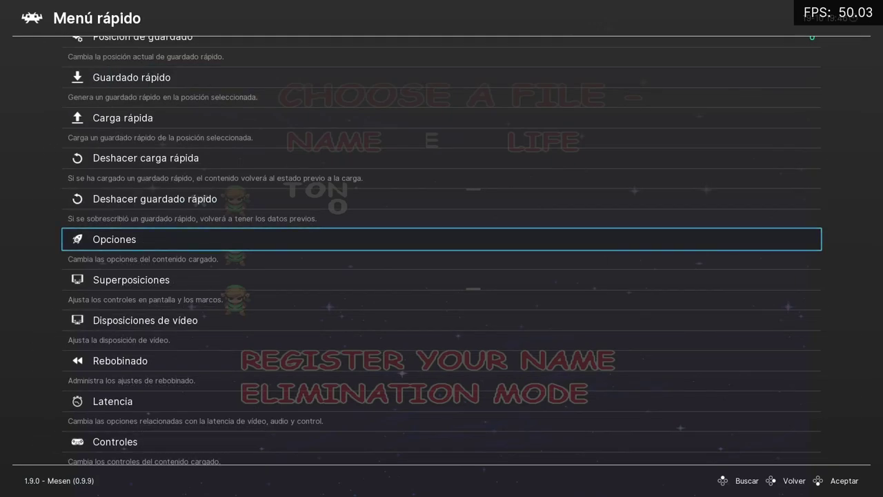
pyautogui.press('Up')
pyautogui.press('Up')
pyautogui.press('Up')
pyautogui.press('Up')
pyautogui.press('Up')
pyautogui.press('Up')
pyautogui.press('BackSpace')
pyautogui.press('Up')
pyautogui.press('Down')
pyautogui.press('Return')
pyautogui.press('Down')
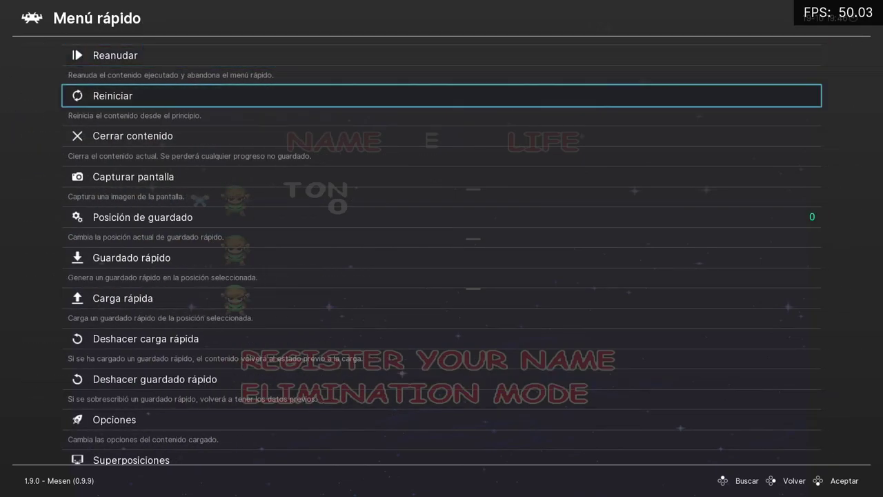
# - Set Enable HD Packs to No in the Mesen core options of the running game
pyautogui.press('Down')
pyautogui.press('Down')
pyautogui.press('Down')
pyautogui.press('Down')
pyautogui.press('Down')
pyautogui.press('Down')
pyautogui.press('Down')
pyautogui.press('Down')
pyautogui.press('Return')
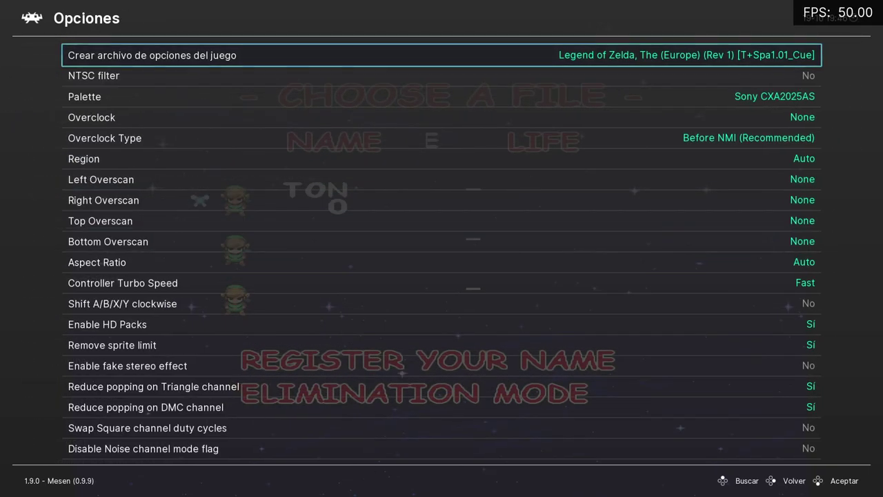
pyautogui.press('Down')
pyautogui.press('Down')
pyautogui.press('Down')
pyautogui.press('Down')
pyautogui.press('Down')
pyautogui.press('Down')
pyautogui.press('Down')
pyautogui.press('Down')
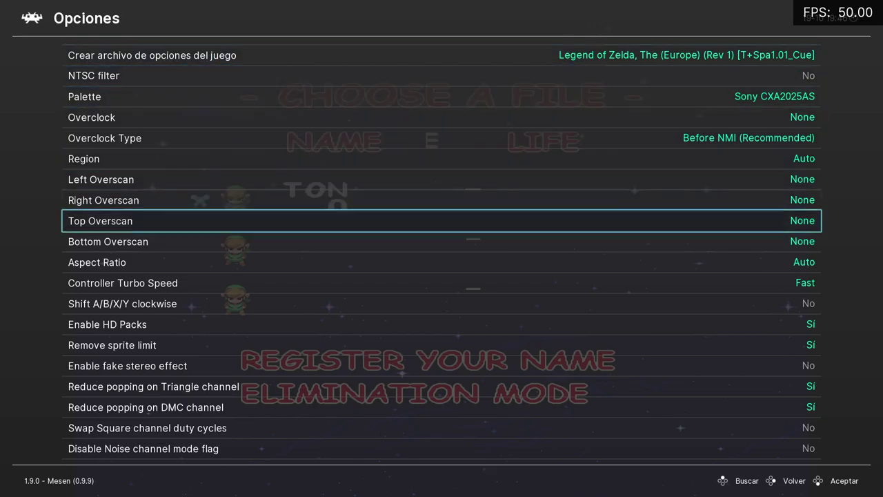
pyautogui.press('Down')
pyautogui.press('Down')
pyautogui.press('Down')
pyautogui.press('Down')
pyautogui.press('Down')
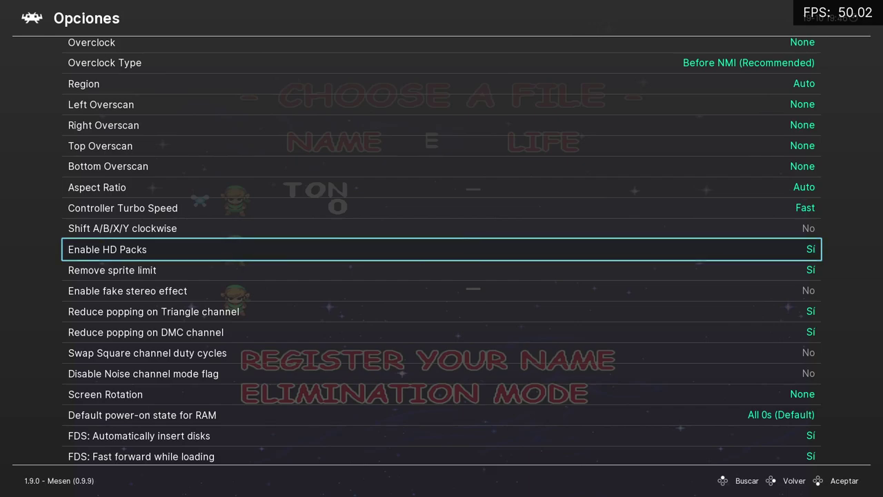
pyautogui.press('Right')
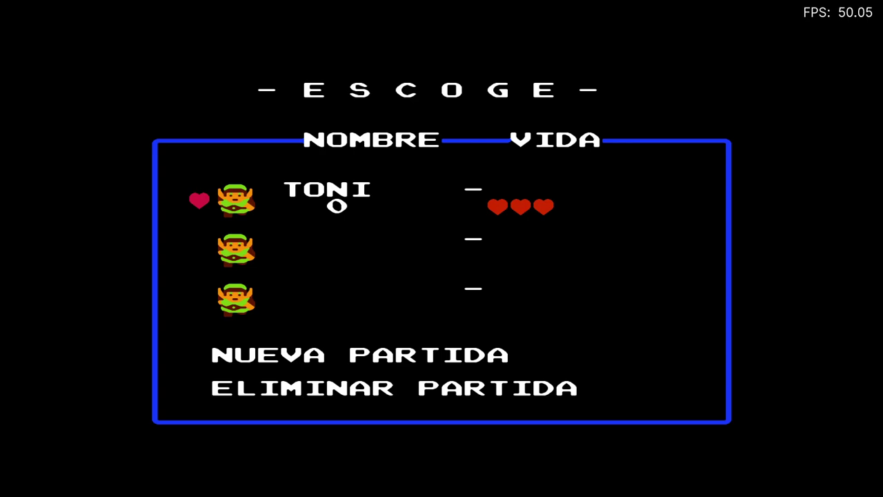
pyautogui.press('F1')
pyautogui.press('BackSpace')
pyautogui.press('Down')
pyautogui.press('Up')
pyautogui.press('Up')
pyautogui.press('Up')
pyautogui.press('Up')
pyautogui.press('Up')
pyautogui.press('Up')
pyautogui.press('Up')
pyautogui.press('Up')
pyautogui.press('Up')
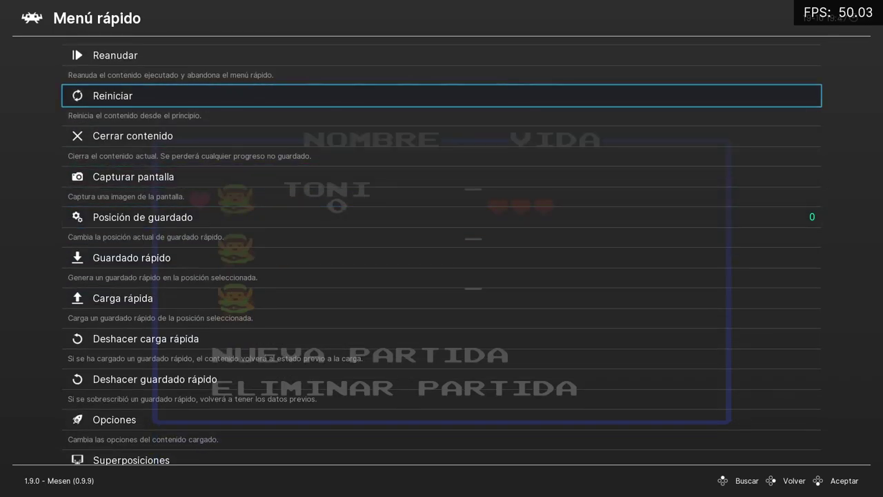
pyautogui.press('Down')
pyautogui.press('F1')
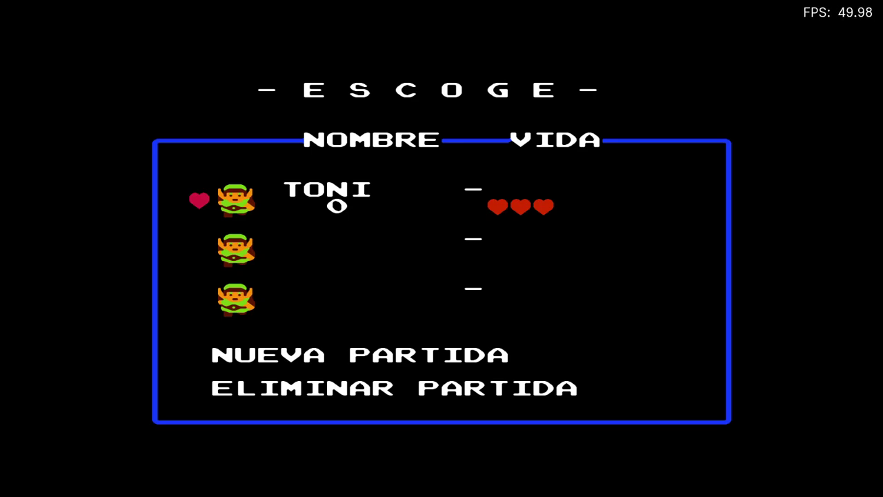
pyautogui.press('F1')
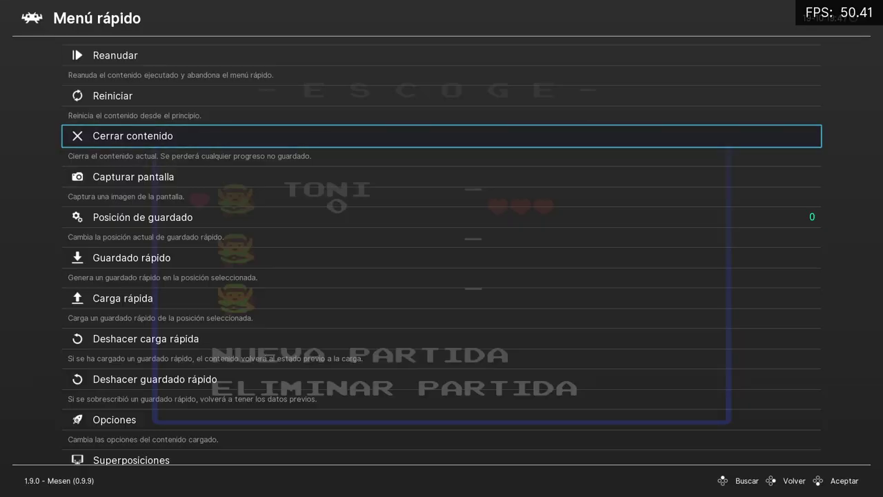
pyautogui.press('F1')
pyautogui.press('F1')
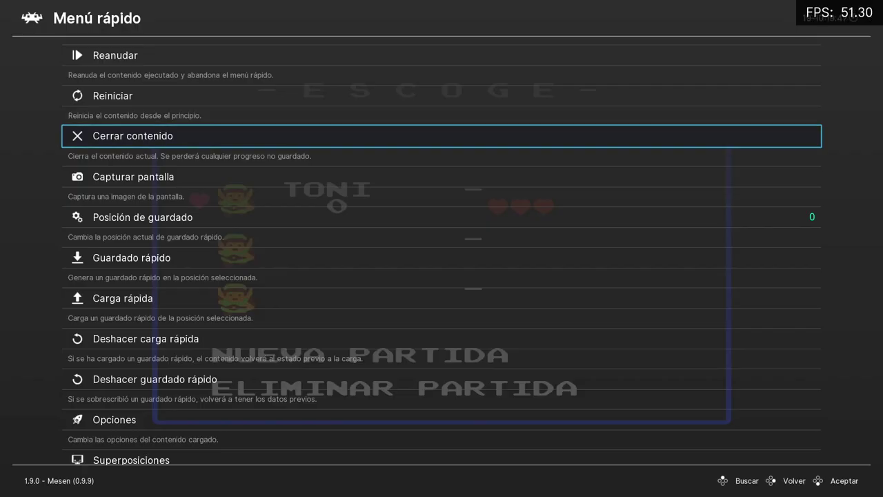
# - Reopen the Mesen core options from the quick menu and go to the Enable HD Packs setting
pyautogui.press('Down')
pyautogui.press('Down')
pyautogui.press('Down')
pyautogui.press('Down')
pyautogui.press('Down')
pyautogui.press('Down')
pyautogui.press('Down')
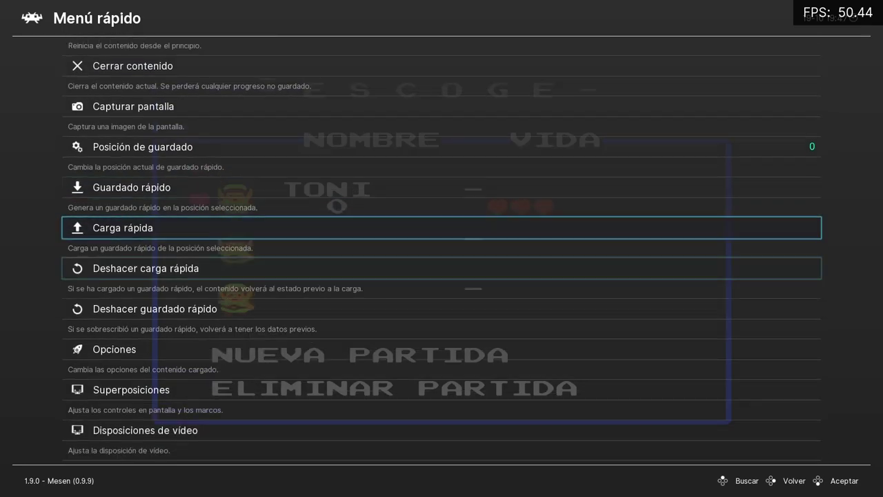
pyautogui.press('Return')
pyautogui.press('Down')
pyautogui.press('Down')
pyautogui.press('Down')
pyautogui.press('Down')
pyautogui.press('Down')
pyautogui.press('Down')
pyautogui.press('Down')
pyautogui.press('Down')
pyautogui.press('Down')
pyautogui.press('Down')
pyautogui.press('Down')
pyautogui.press('Down')
pyautogui.press('Down')
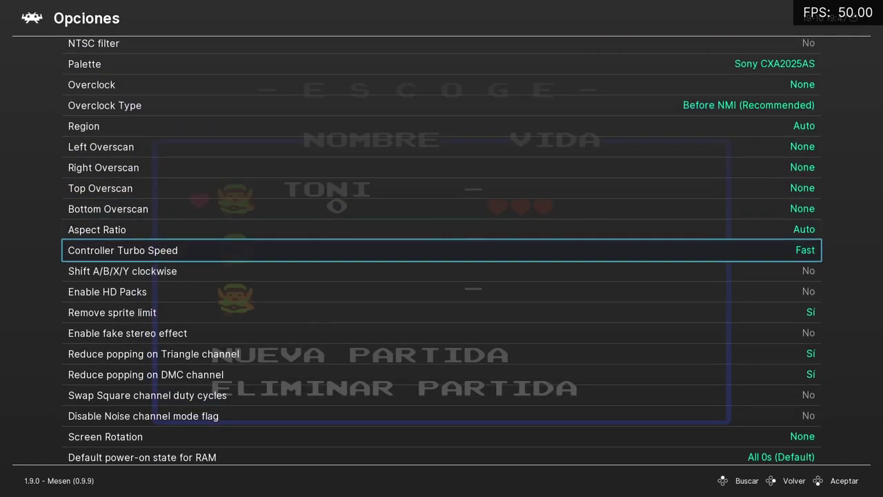